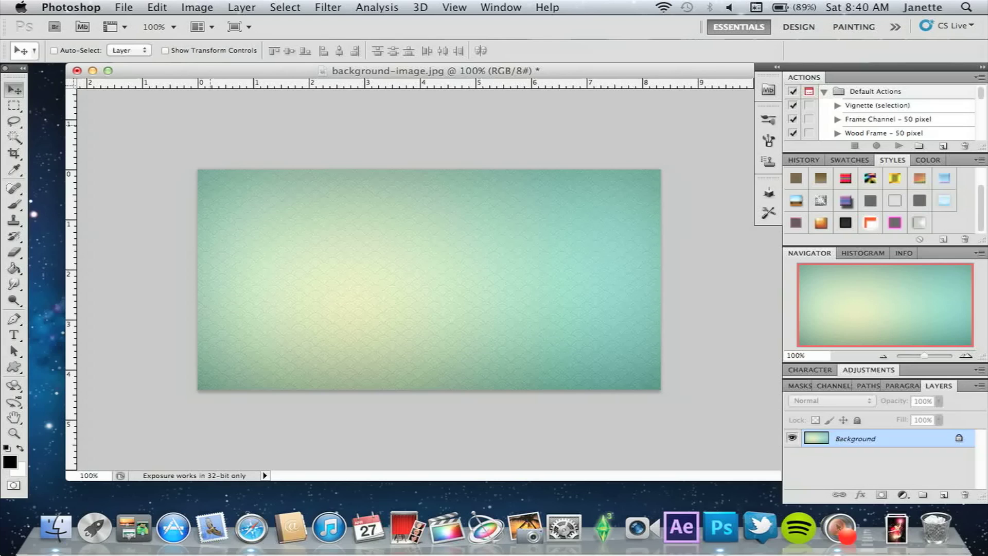
Add the text "Jazzed" on the background in the TheNautiGal font at 150 pt
left_click(13, 335)
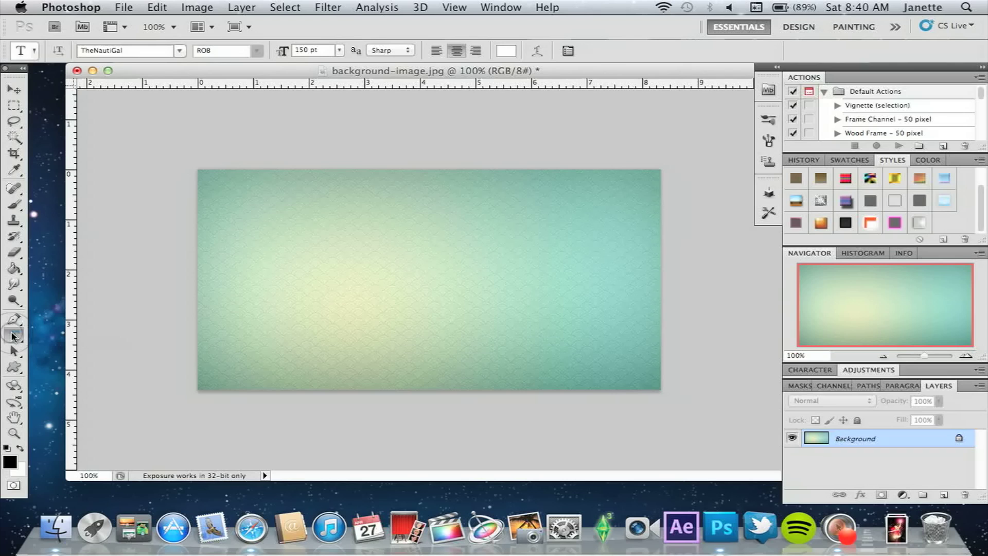
left_click(179, 50)
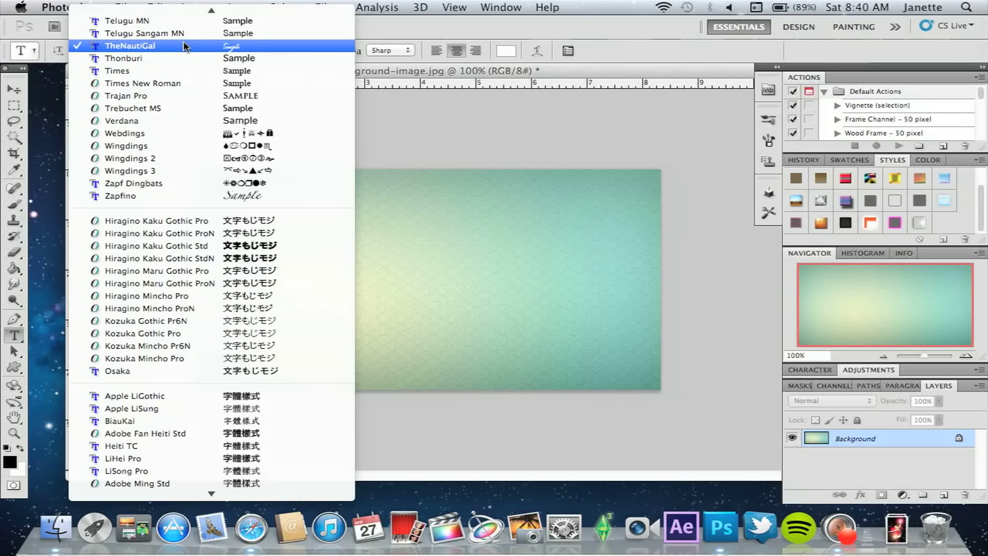
left_click(183, 45)
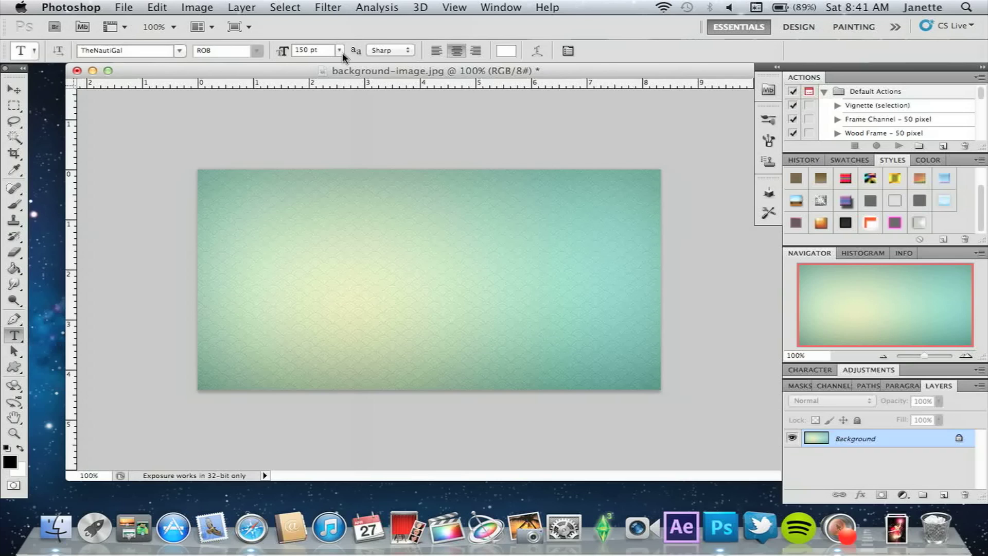
left_click(308, 258)
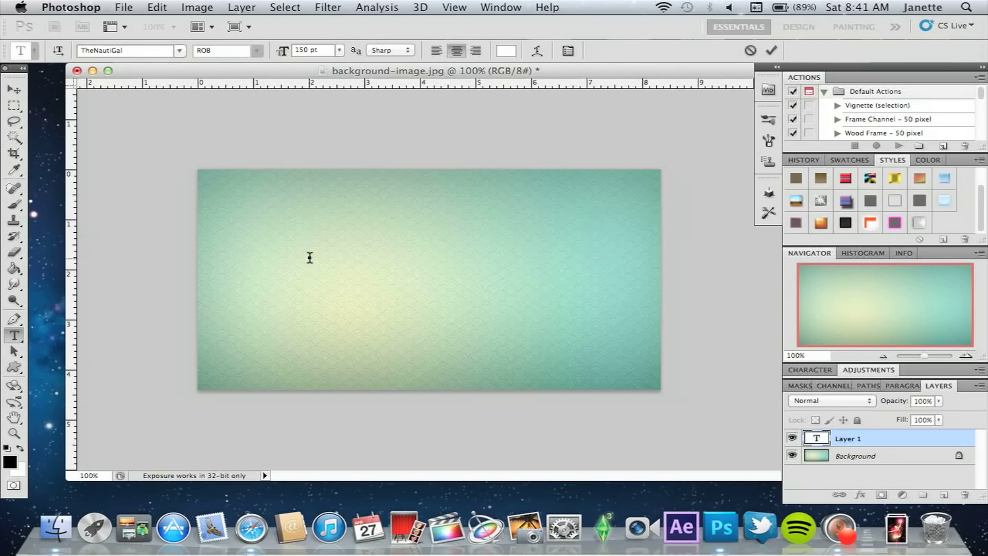
type("Jazzed")
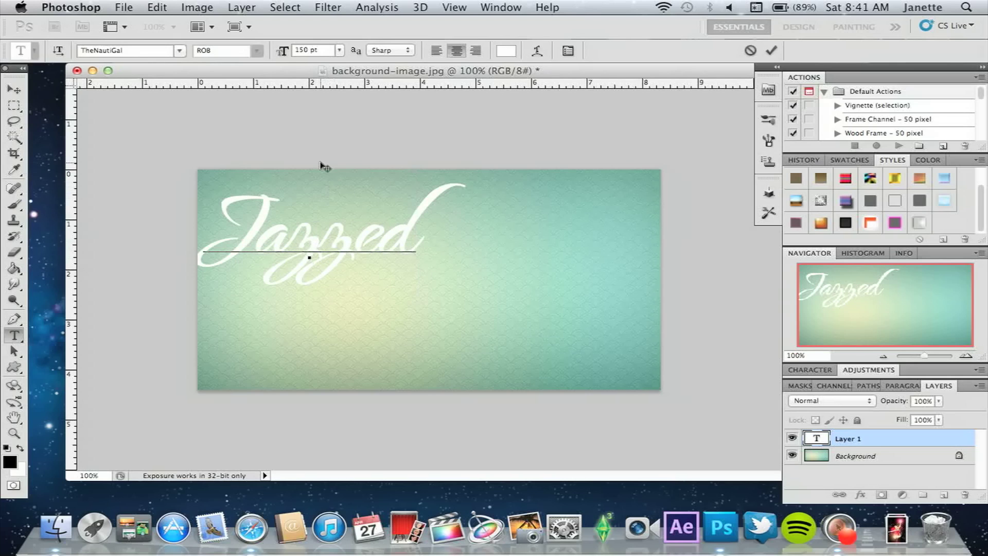
Move the "Jazzed" text toward the middle of the canvas, keep Sharp anti-aliasing and commit the text
left_click_drag(322, 155, 402, 192)
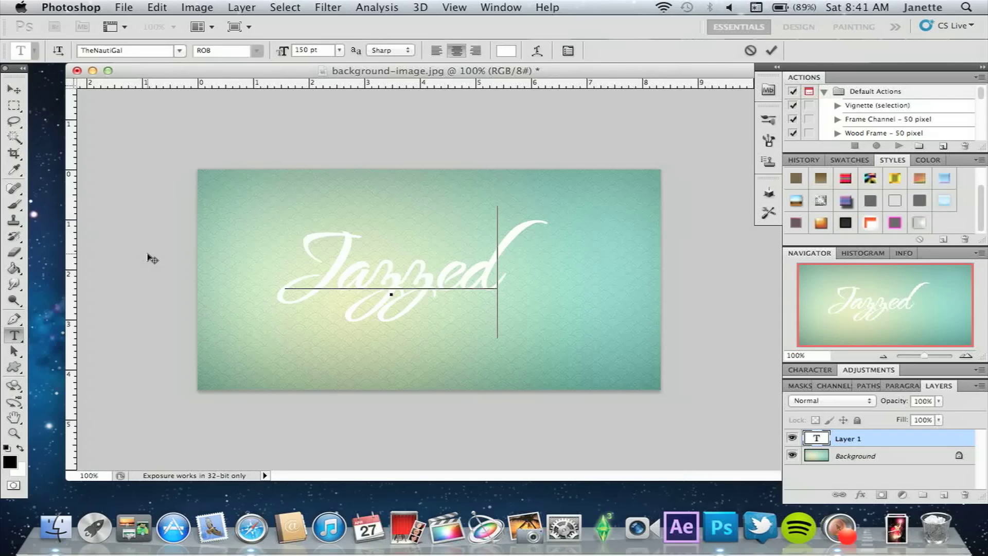
left_click(379, 50)
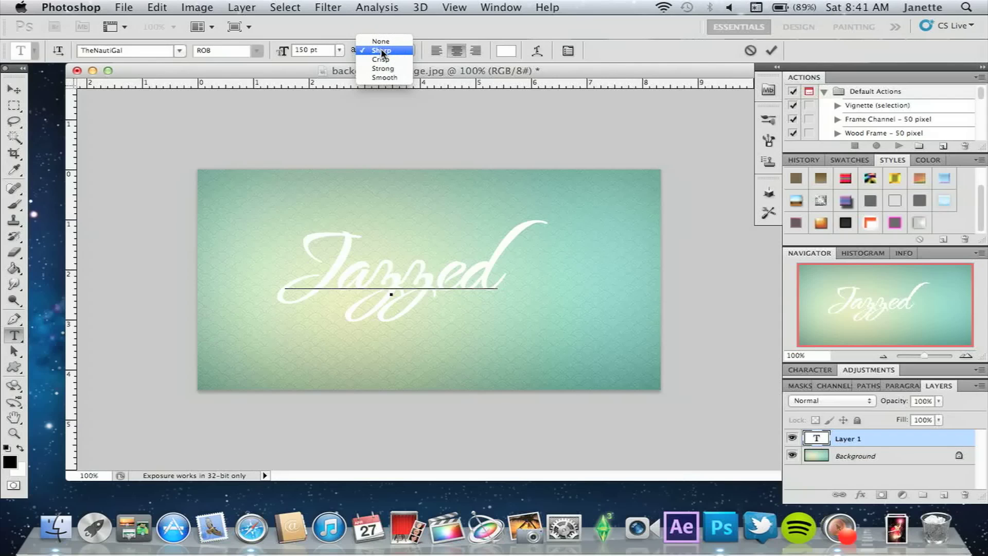
left_click(394, 51)
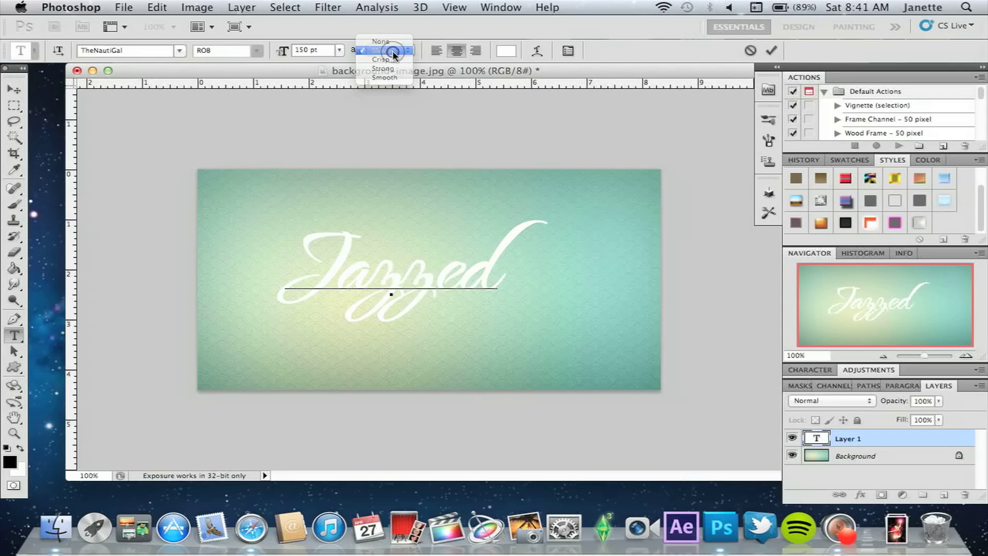
left_click(20, 89)
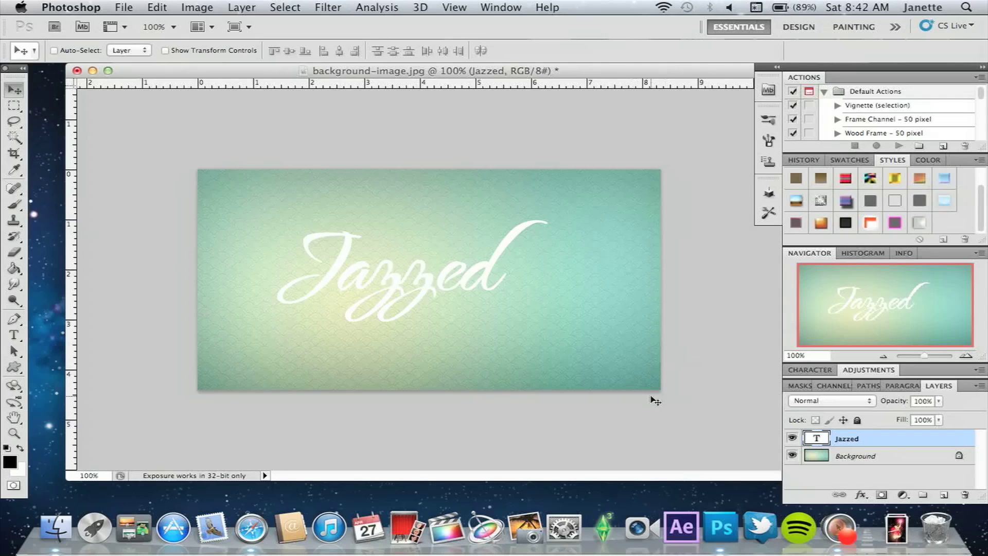
Duplicate the Jazzed text layer twice and hide both copies
key("cmd+j")
key("cmd+j")
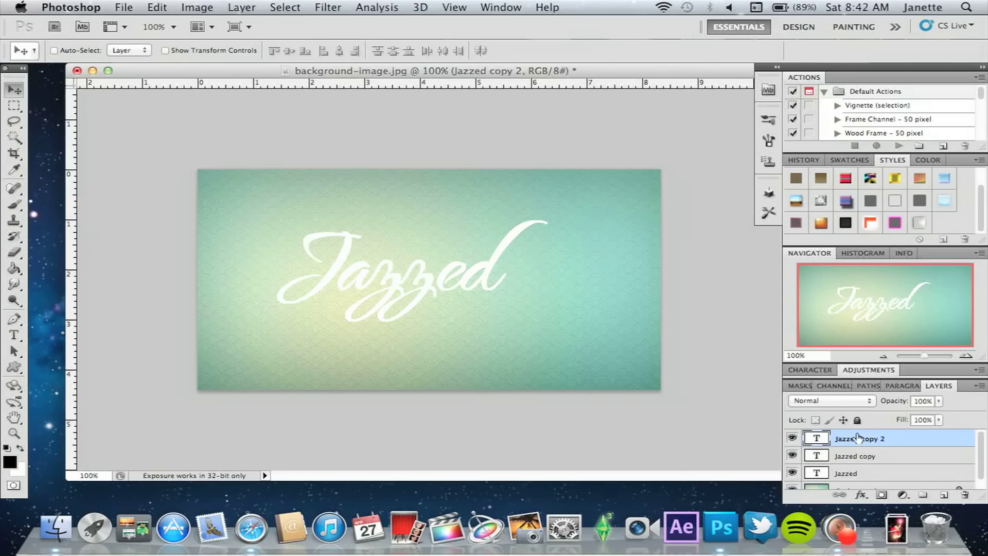
left_click(792, 438)
left_click(792, 456)
Set the fill opacity of the original Jazzed layer to 0% in its blending options
left_click(880, 473)
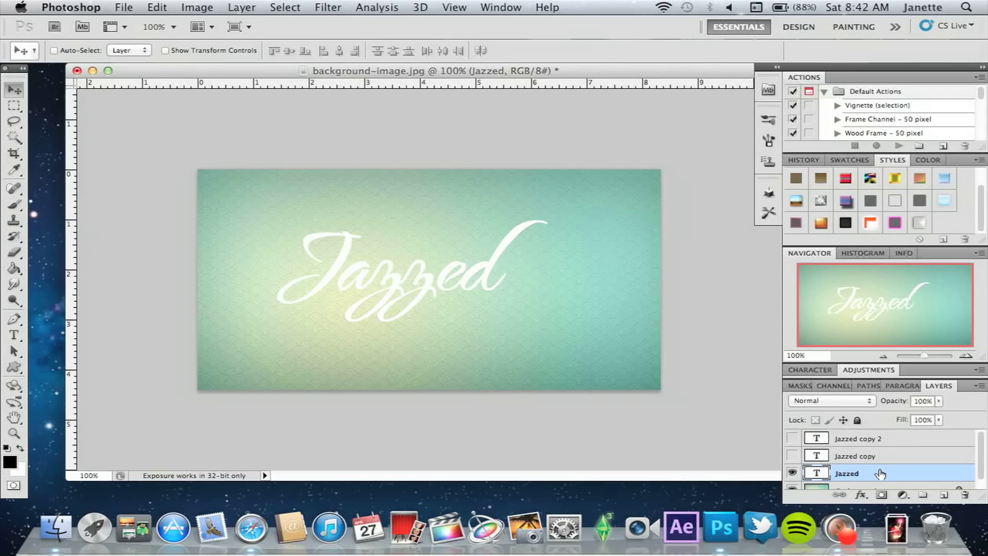
double_click(881, 473)
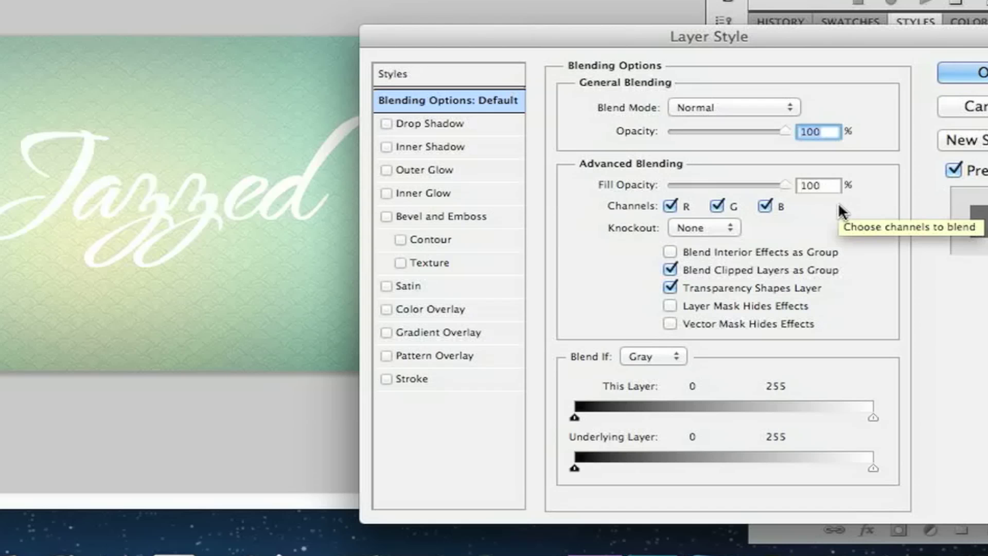
left_click_drag(777, 184, 644, 190)
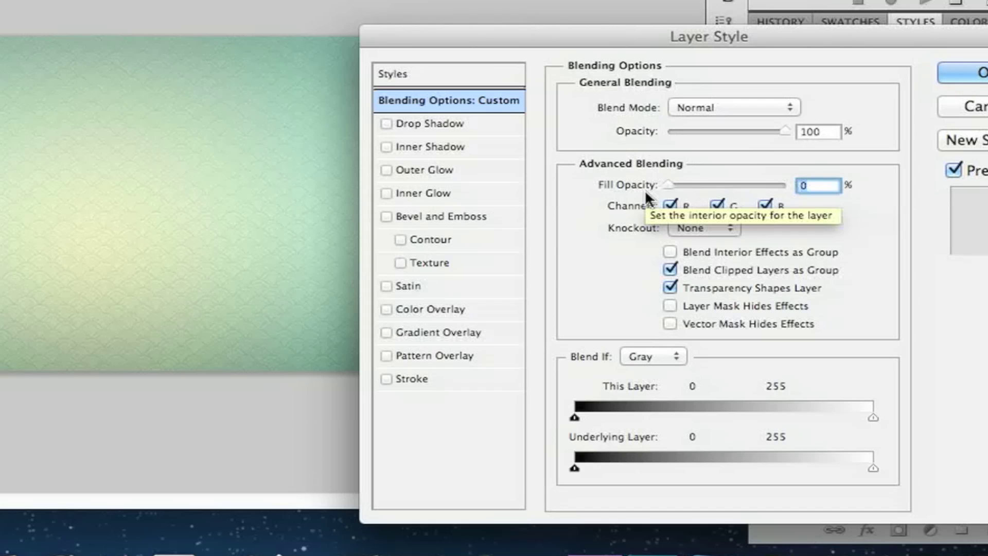
Add a Drop Shadow to the Jazzed layer and set its colour to #171718
left_click(440, 122)
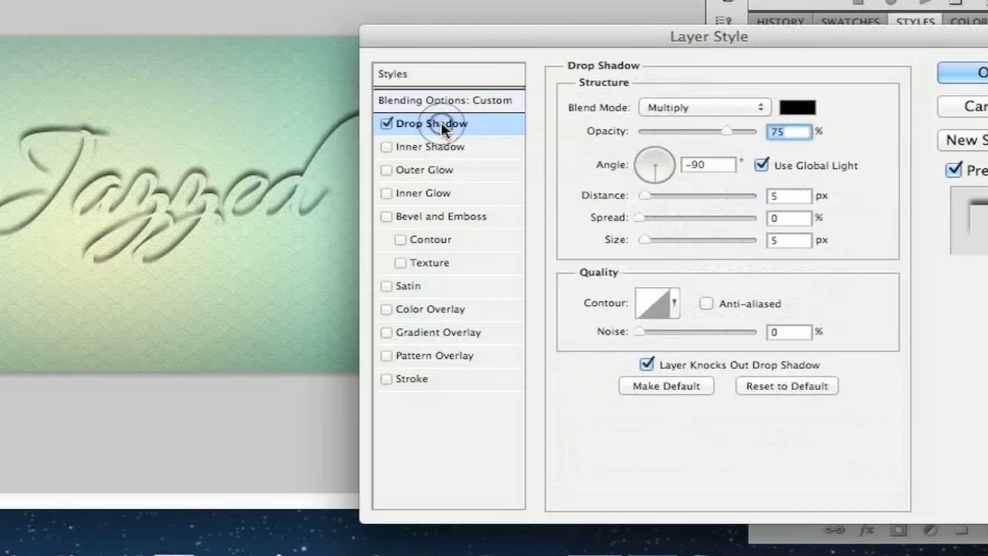
left_click(799, 117)
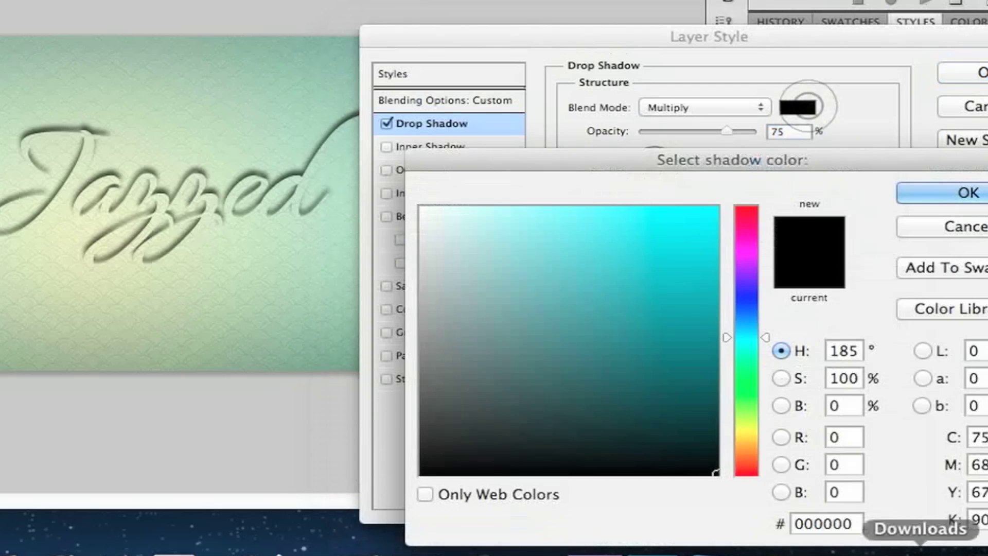
left_click(855, 524)
key("BackSpace")
key("BackSpace")
key("BackSpace")
key("BackSpace")
key("BackSpace")
key("BackSpace")
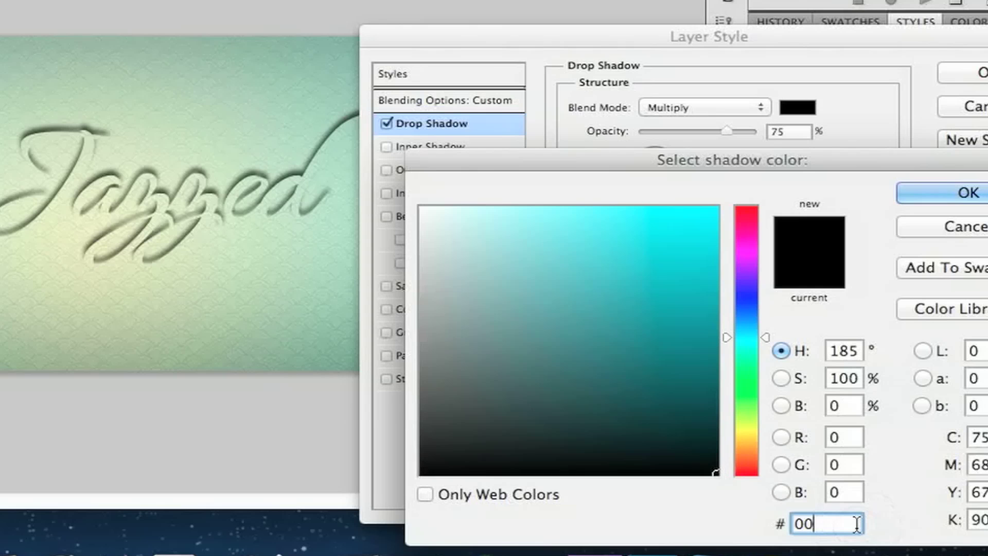
type("17")
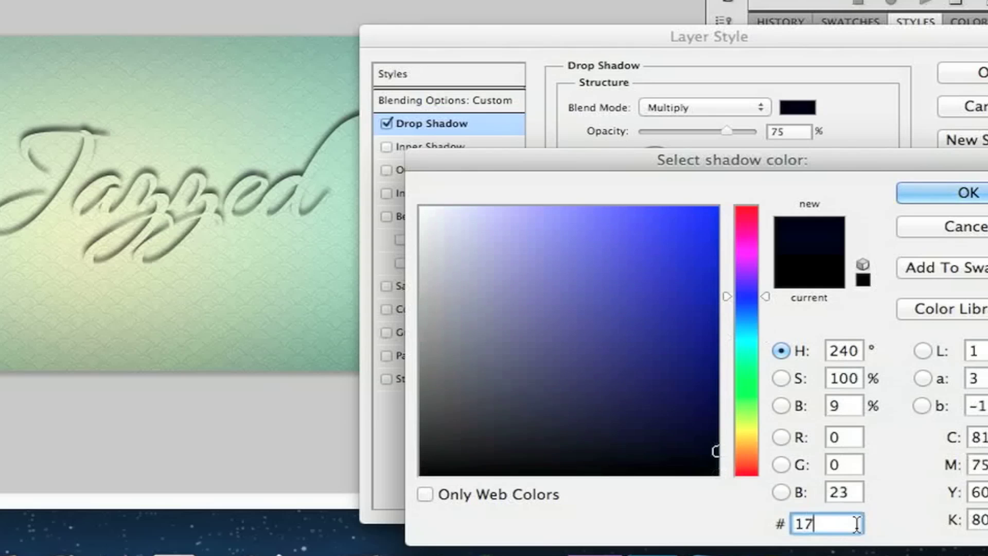
type("1718")
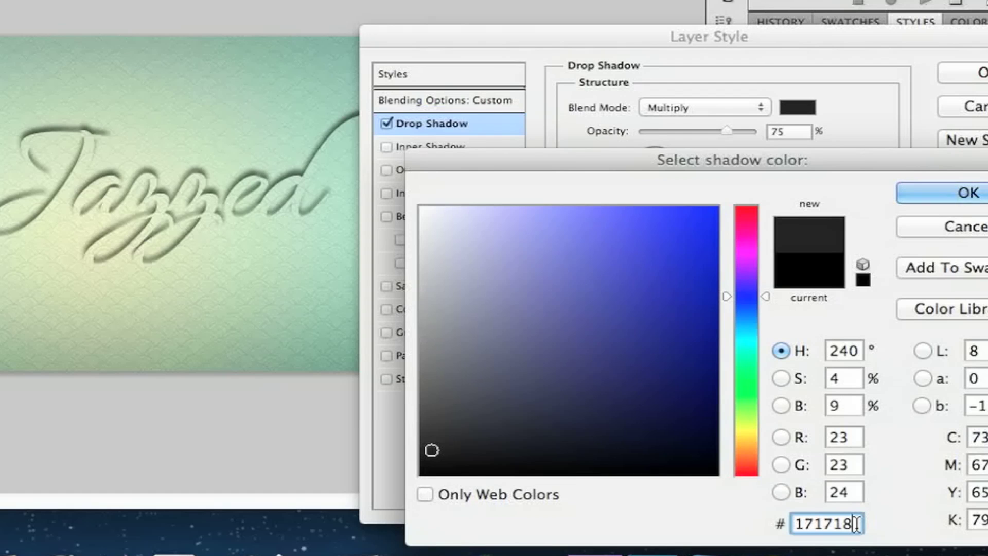
key("Return")
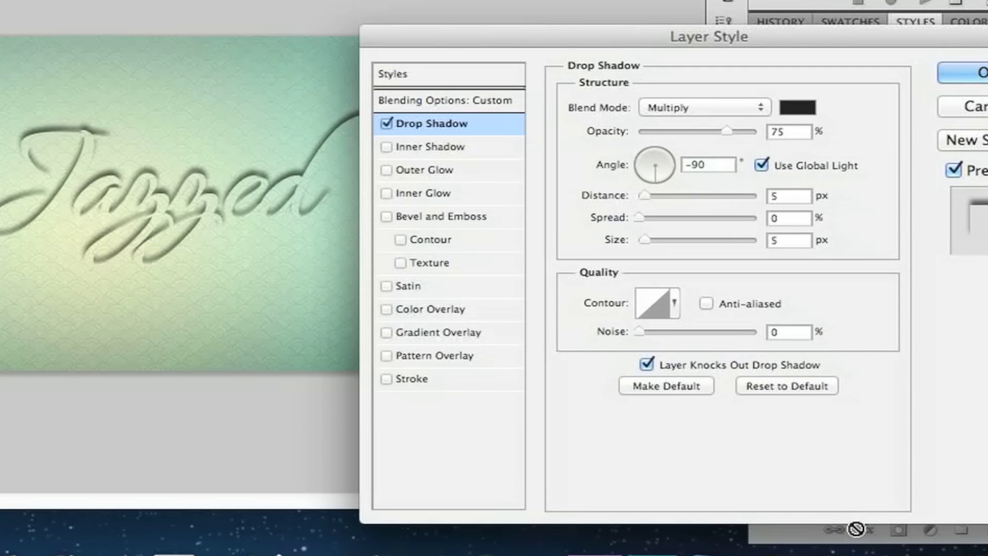
key("alt")
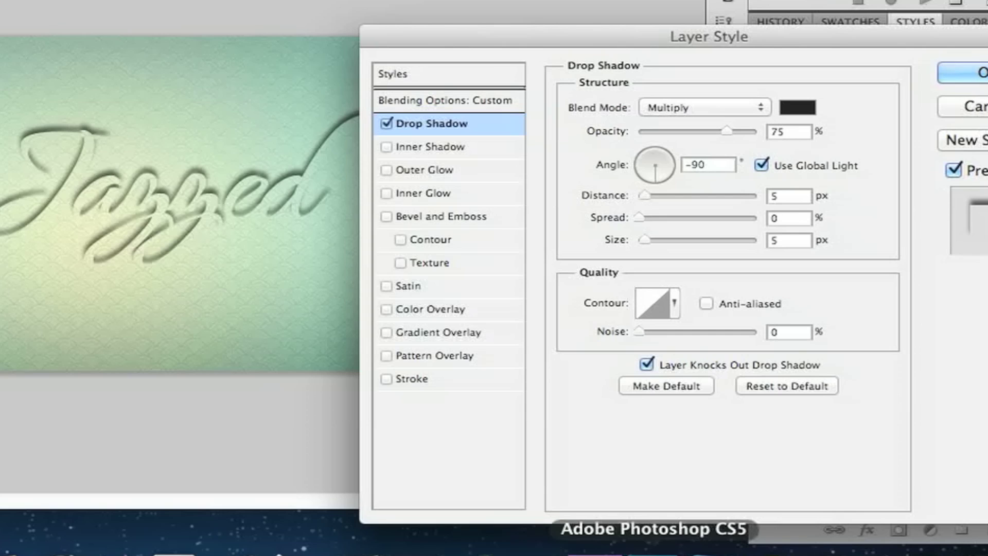
Turn off global light for the drop shadow and set its angle to -52°
left_click(760, 166)
double_click(717, 163)
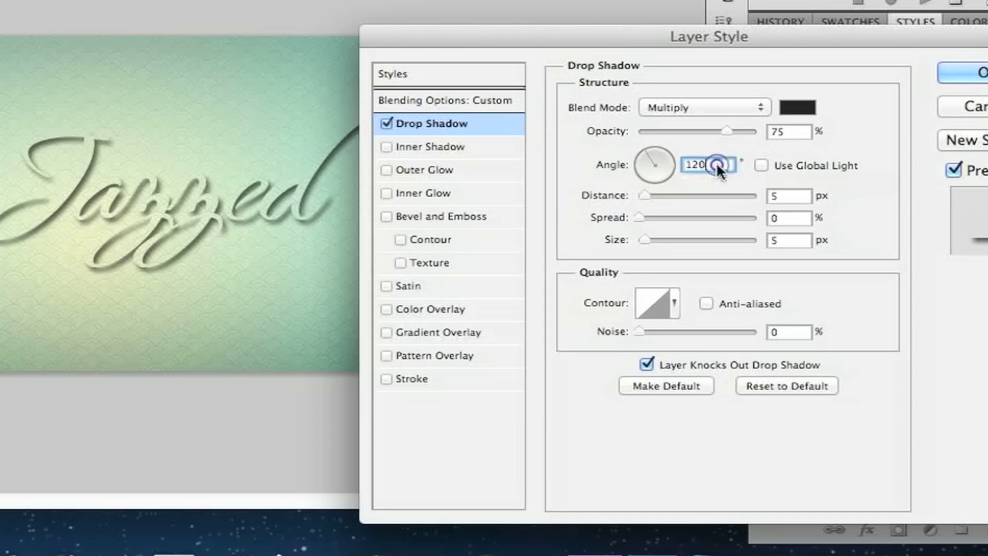
key("BackSpace")
type("-")
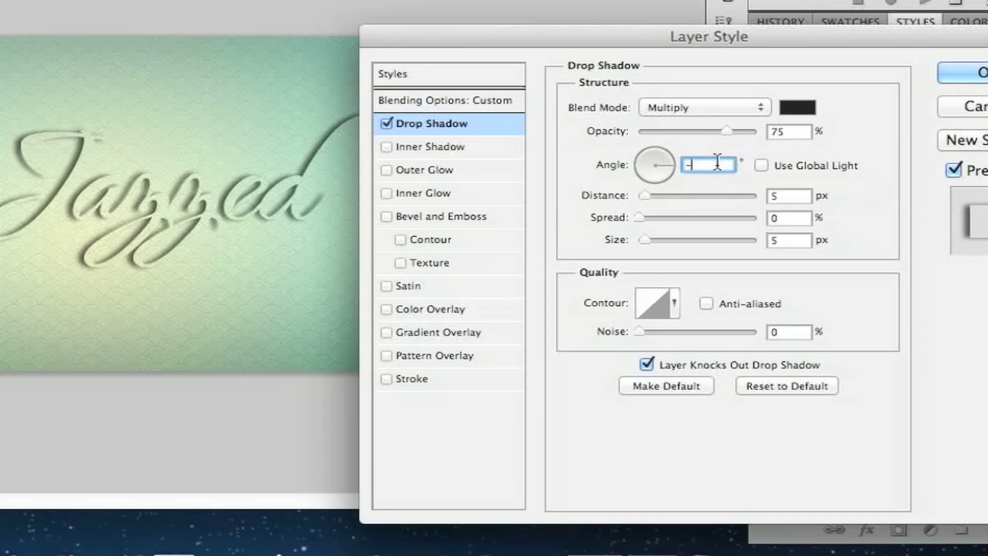
type("52")
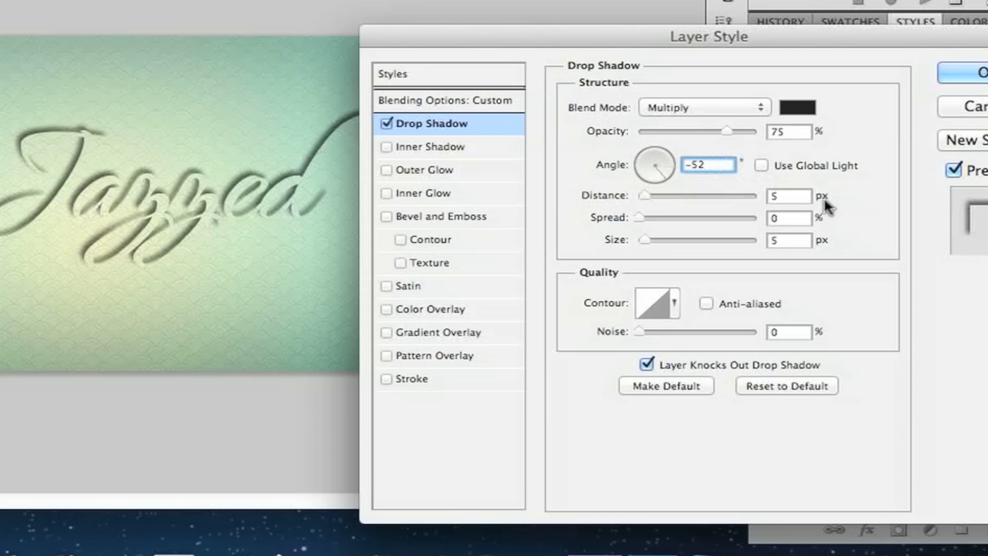
Set the drop shadow's distance to 11 px and its size to 16 px
double_click(803, 195)
key("BackSpace")
type("11")
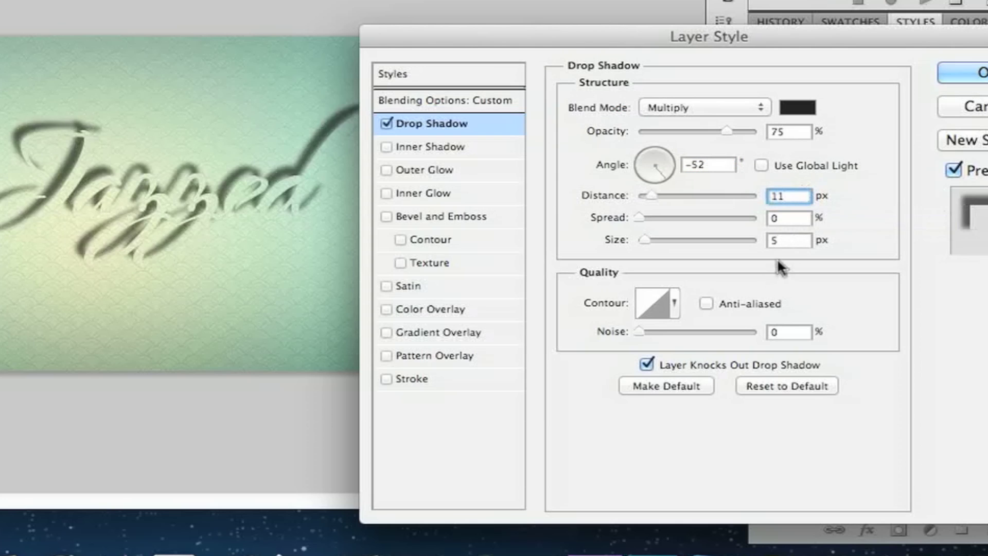
double_click(790, 241)
type("1")
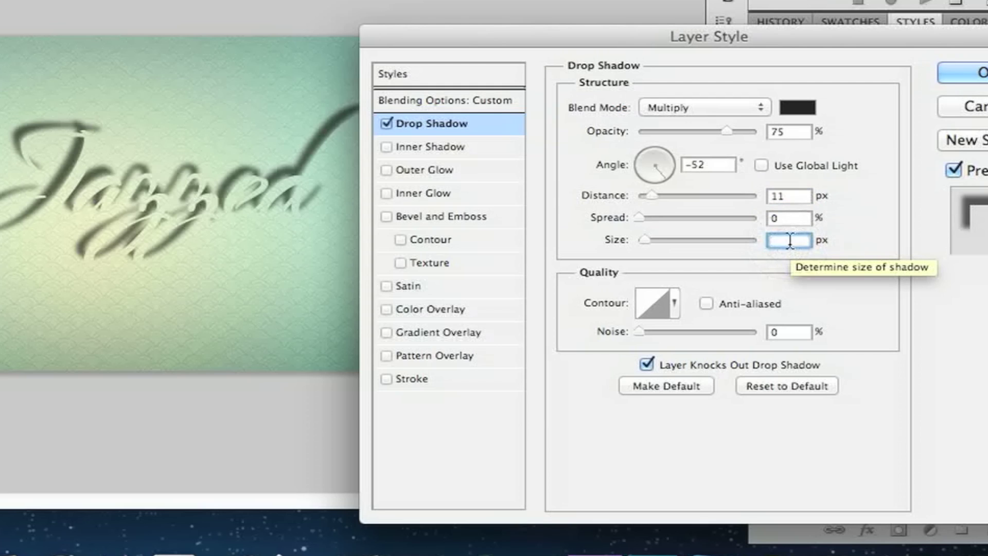
type("6")
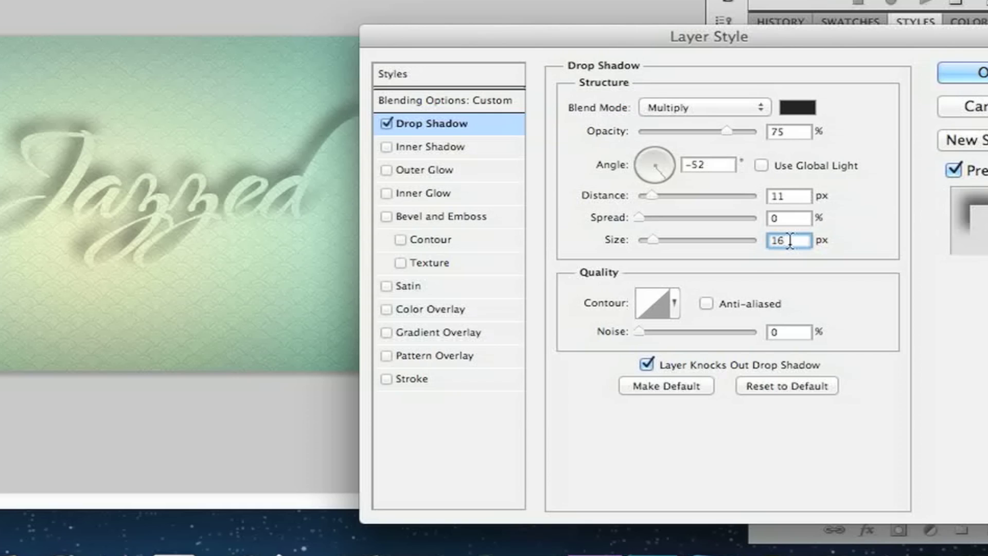
Set the drop shadow's blend mode to Linear Burn and its opacity to 19%
left_click(736, 112)
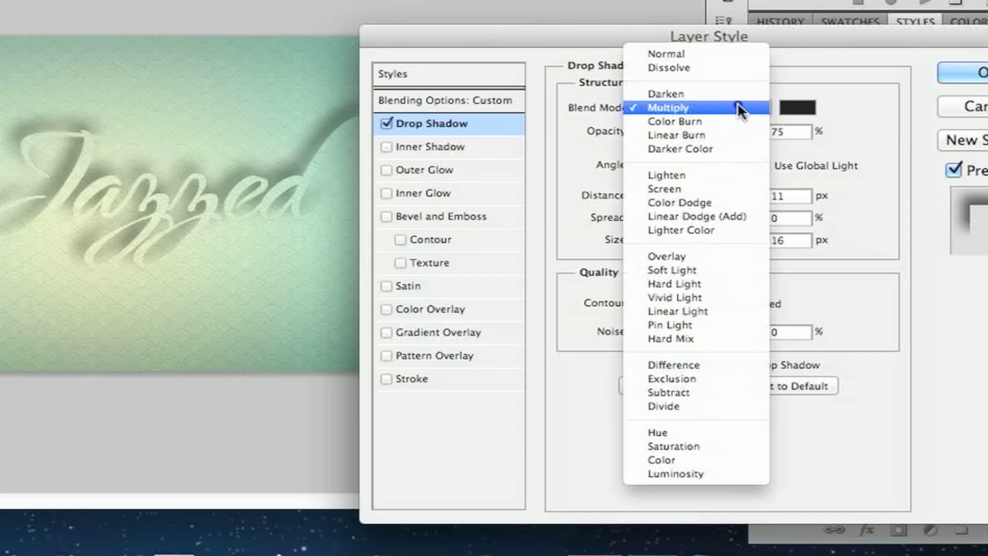
left_click(735, 134)
double_click(800, 126)
type("71")
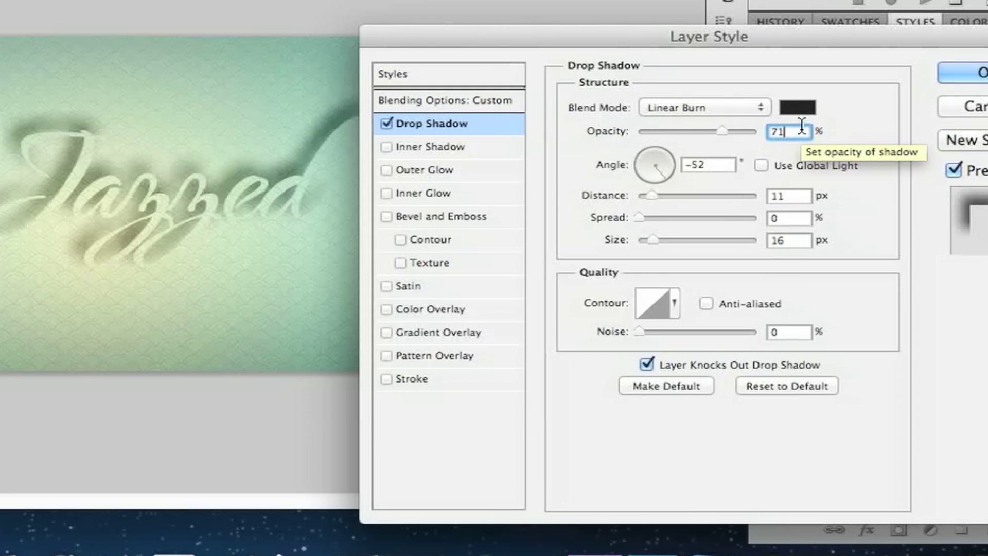
key("BackSpace")
key("BackSpace")
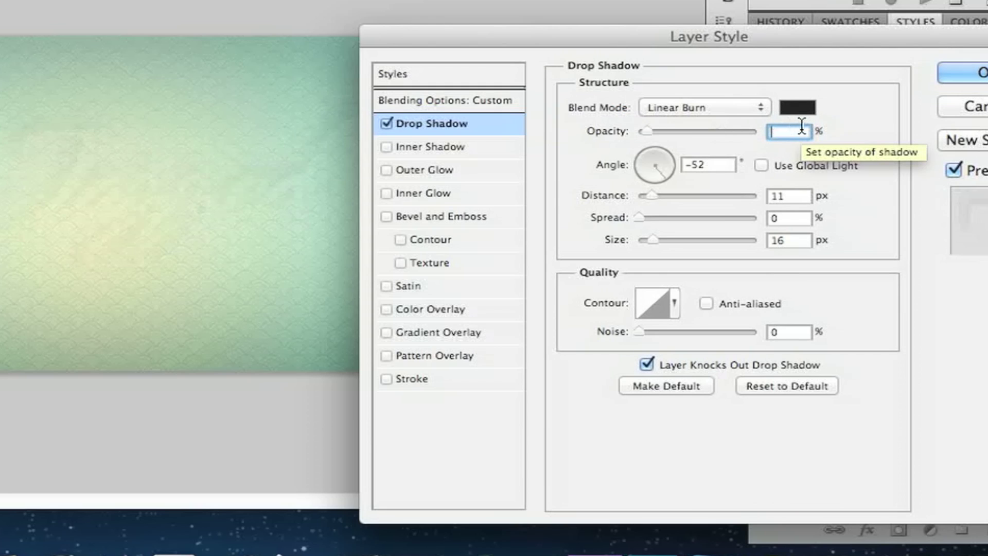
type("19")
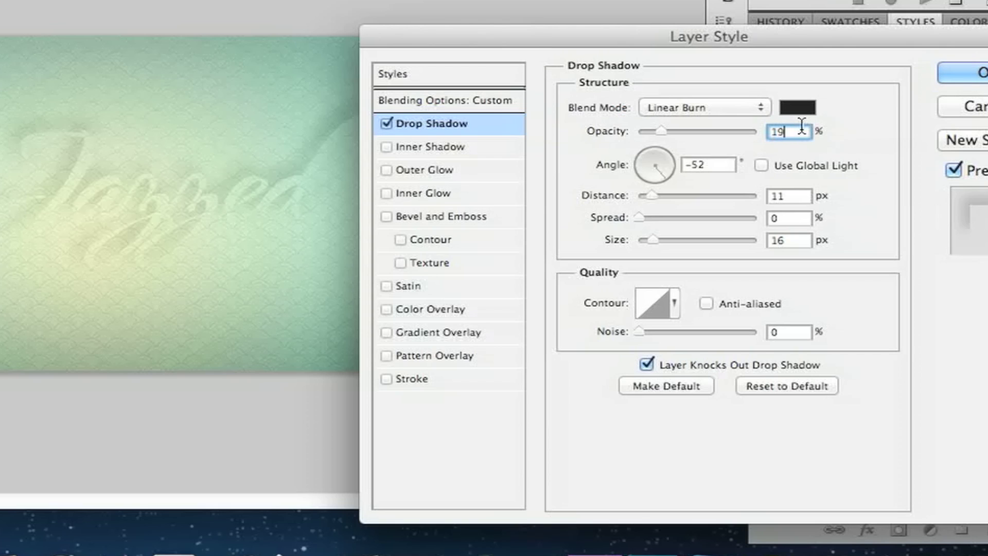
left_click(918, 295)
Add a Bevel and Emboss effect to the Jazzed layer and set its depth to 83%
left_click(479, 217)
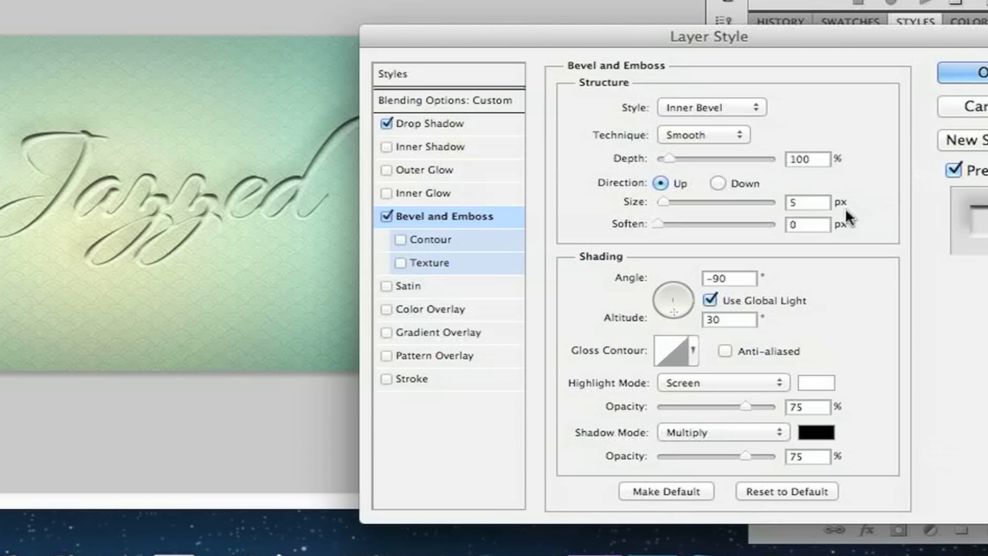
left_click(819, 158)
key("BackSpace")
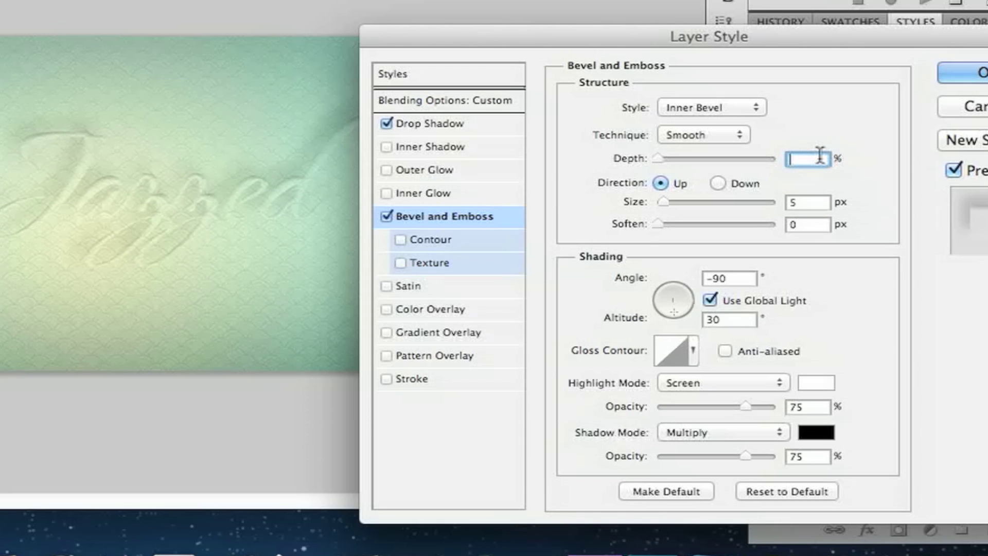
type("83")
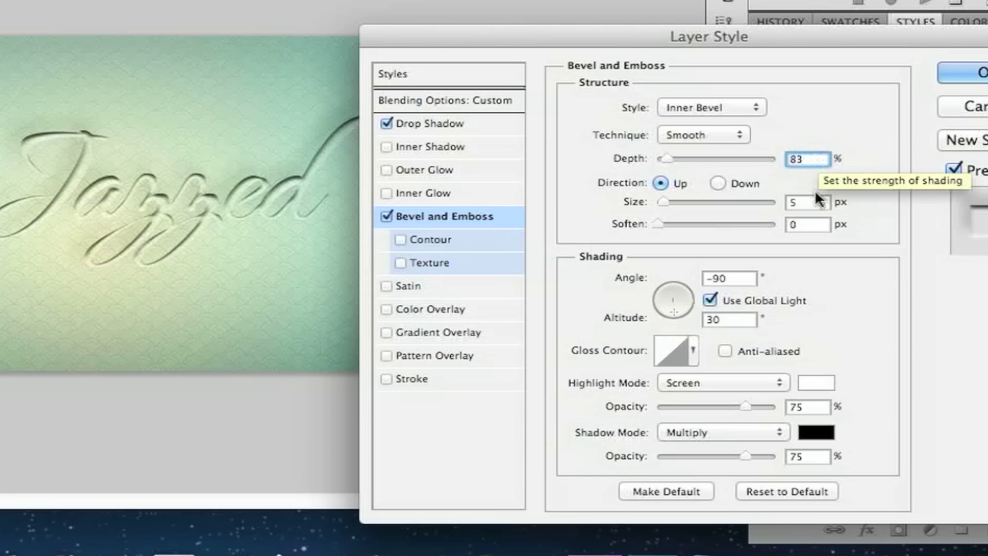
Set the bevel's size to 3 px
left_click(817, 201)
type("0")
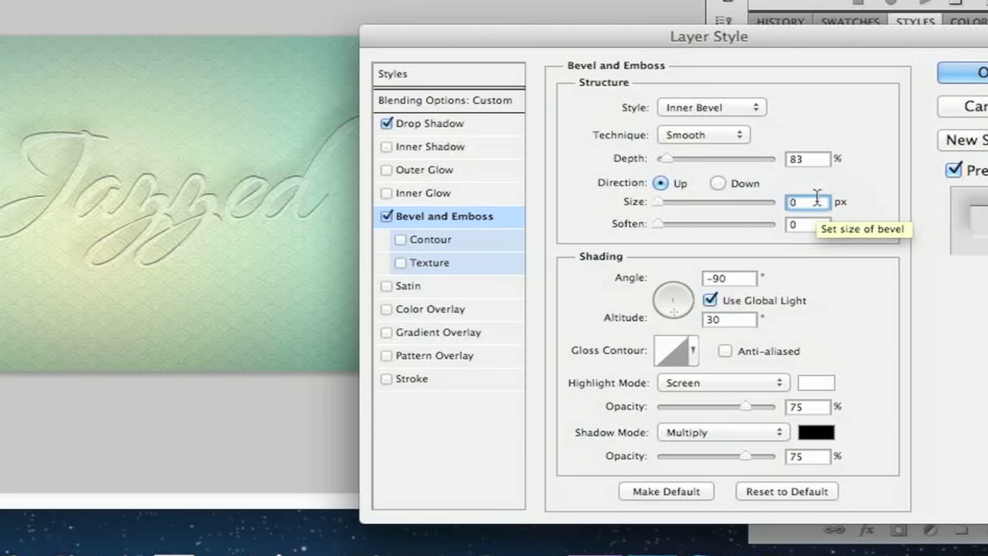
left_click(817, 225)
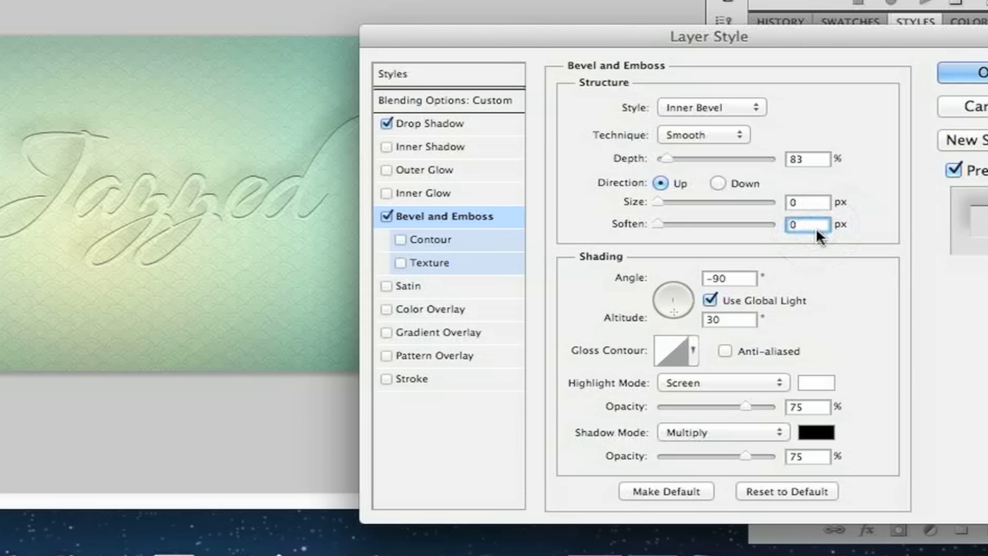
left_click(893, 316)
left_click(820, 204)
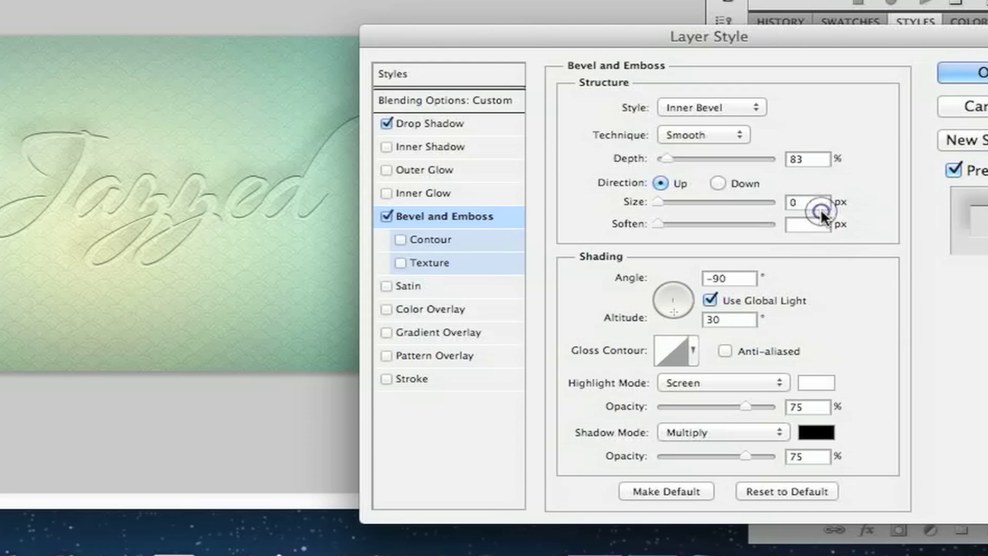
left_click(826, 200)
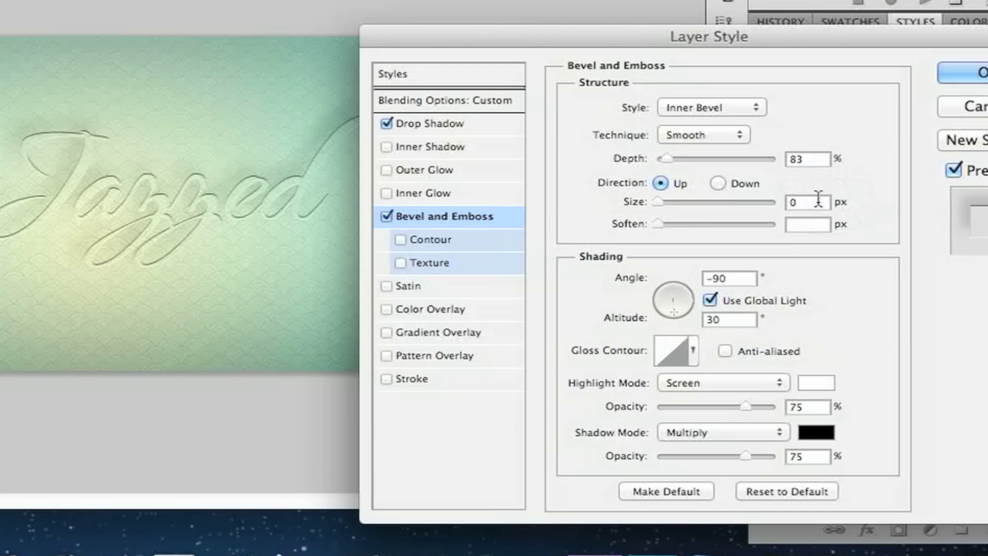
left_click(818, 205)
left_click(479, 90)
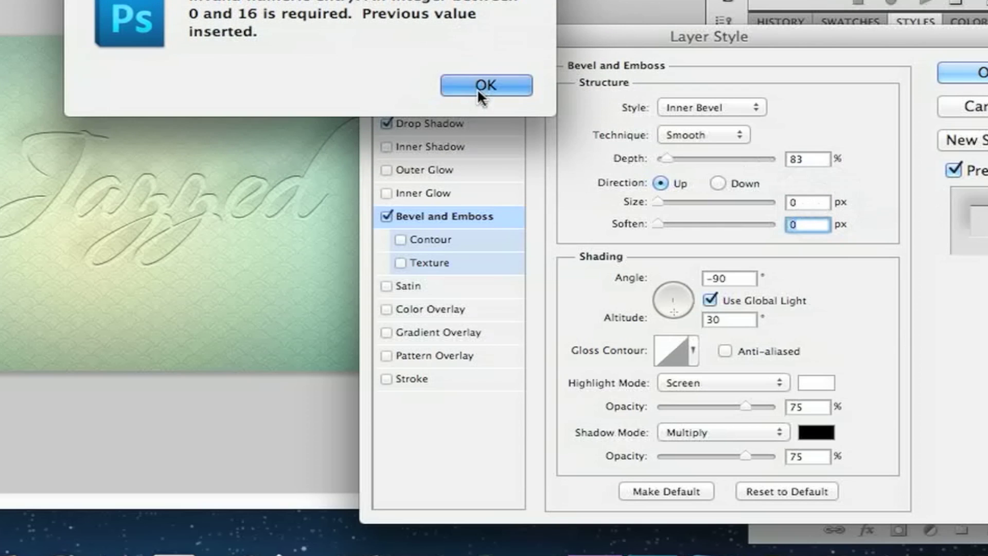
key("BackSpace")
type("3")
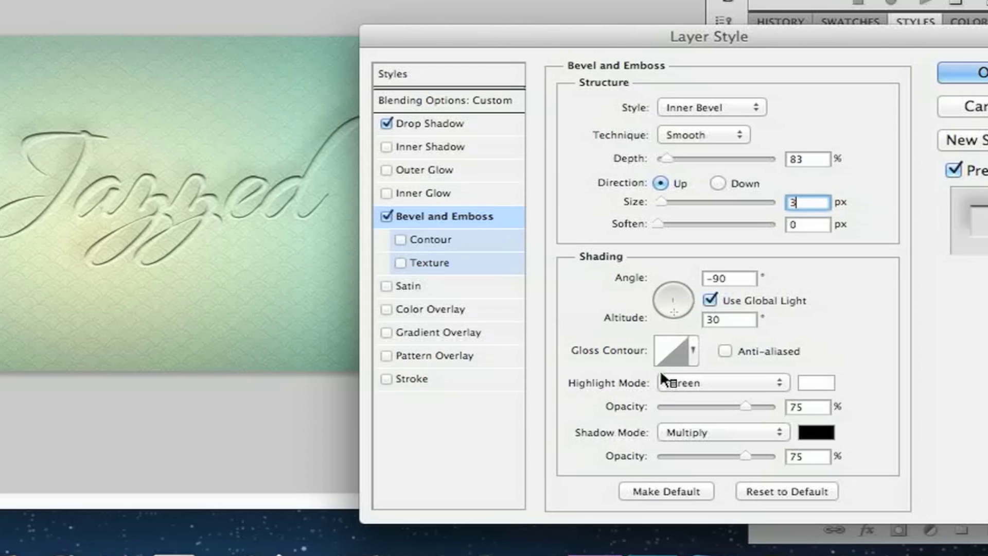
Turn off global light for the bevel and set its angle to 0° and altitude to 26°
left_click(726, 318)
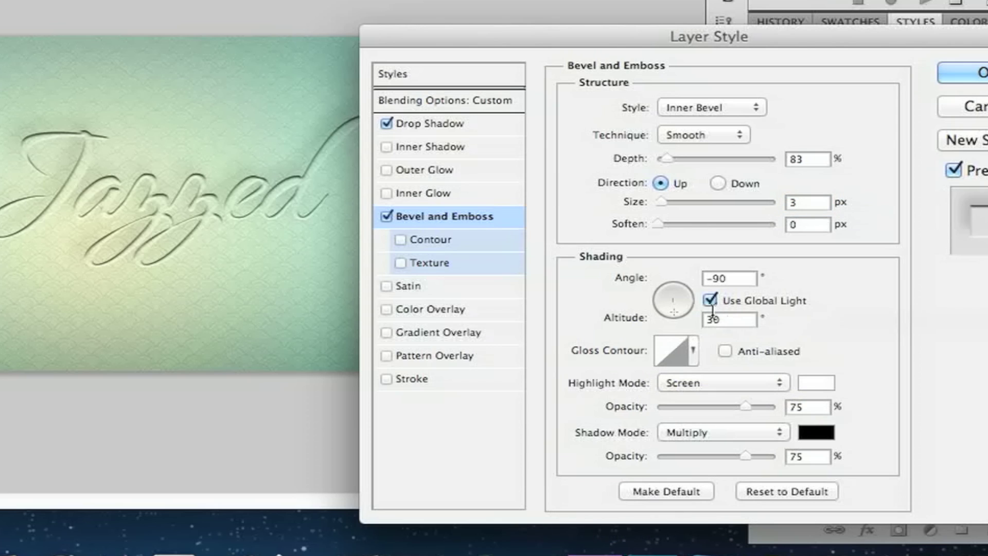
left_click(709, 300)
double_click(725, 278)
key("BackSpace")
type("0")
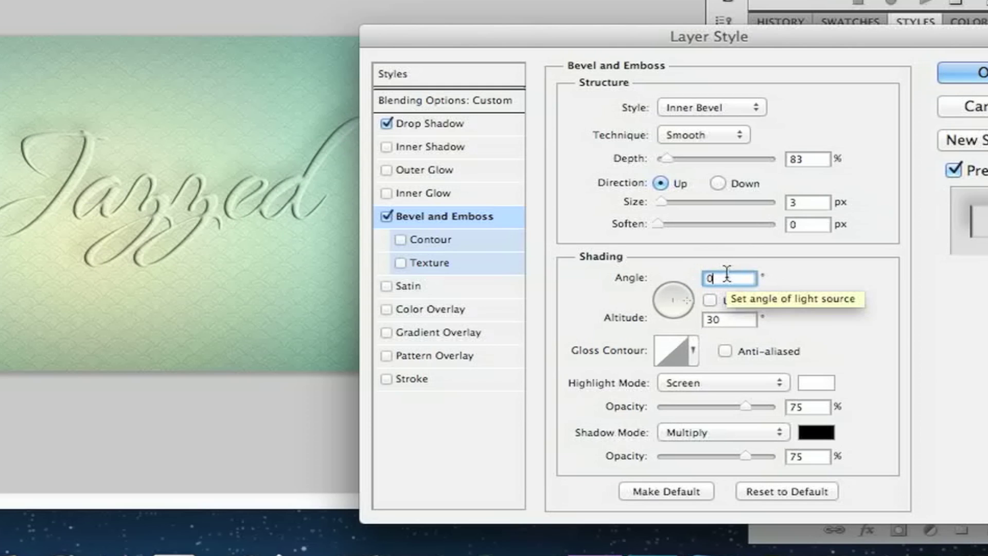
double_click(740, 319)
key("BackSpace")
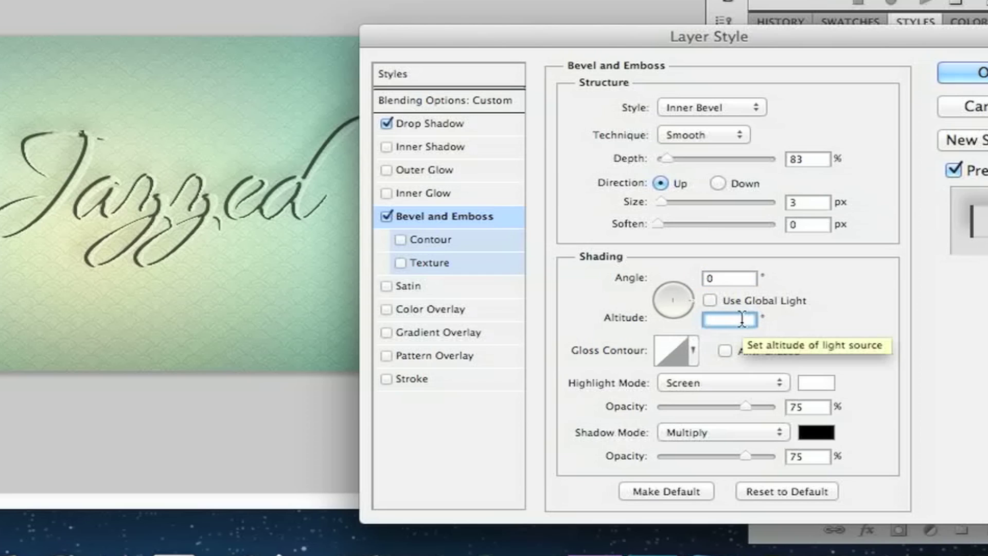
type("26")
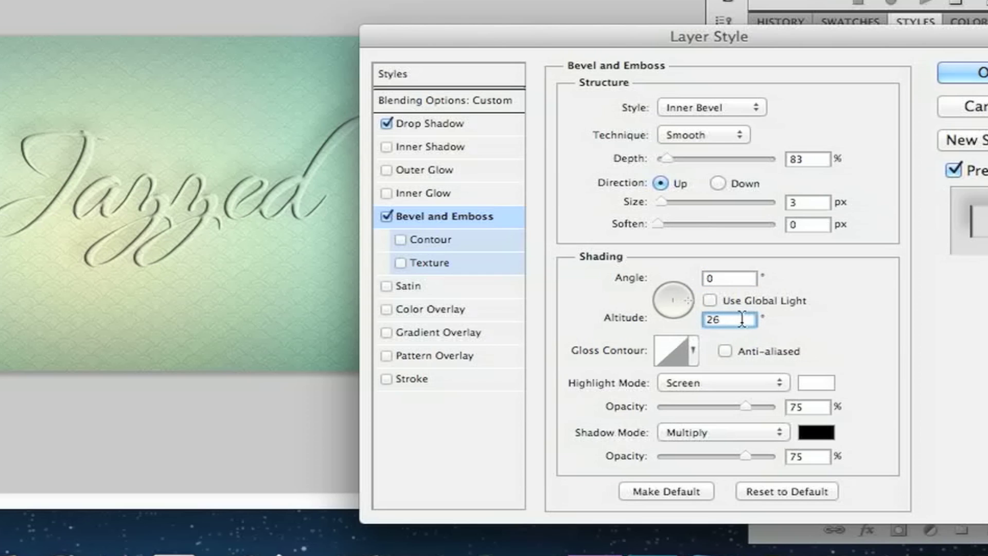
Choose Cone - Inverted as the bevel's gloss contour
left_click(693, 355)
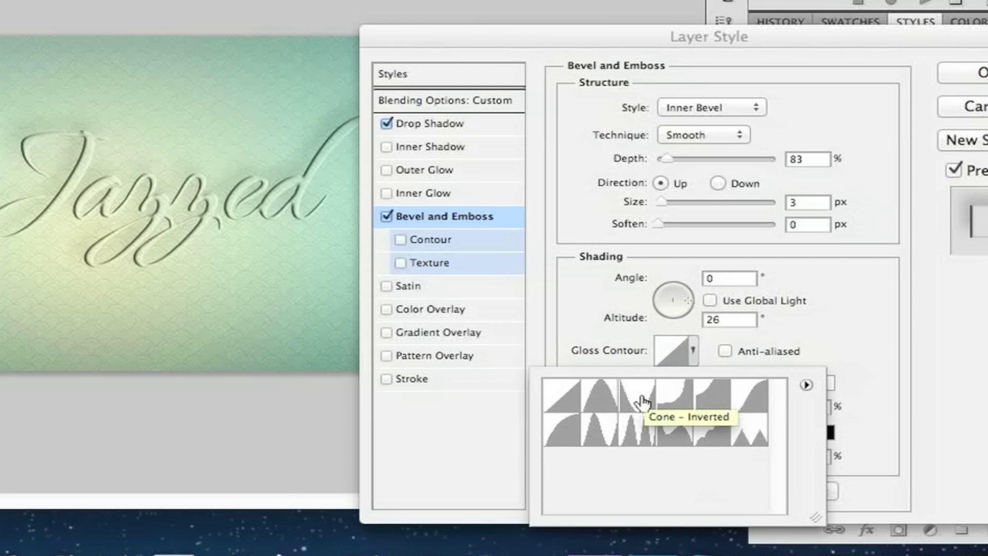
left_click(642, 402)
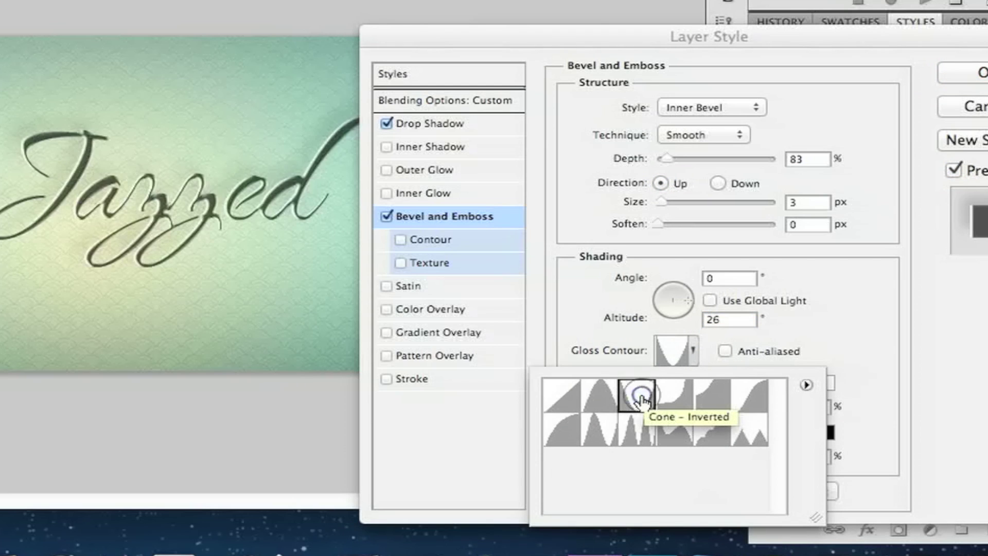
left_click(695, 353)
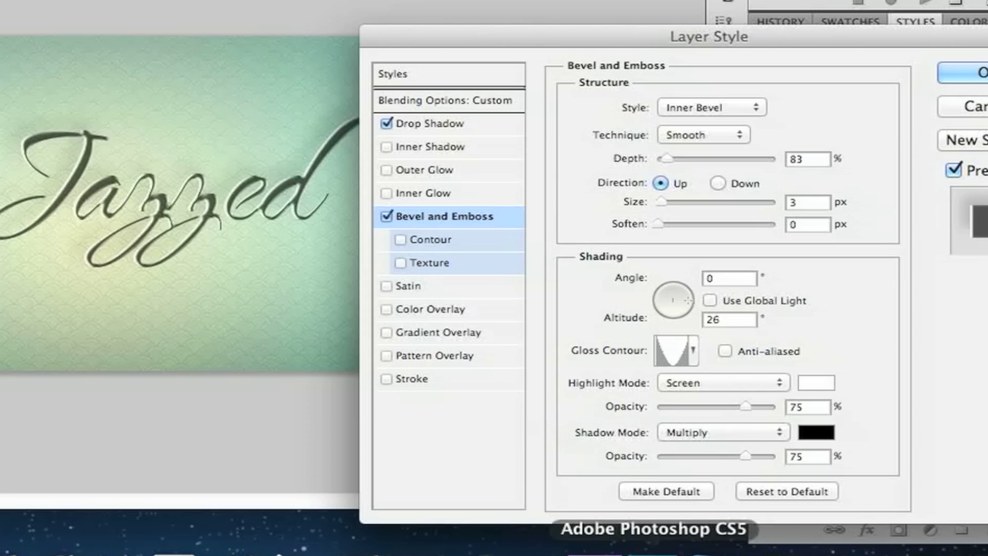
Set the bevel's highlight opacity to 0% and its shadow opacity to 28%
left_click(816, 407)
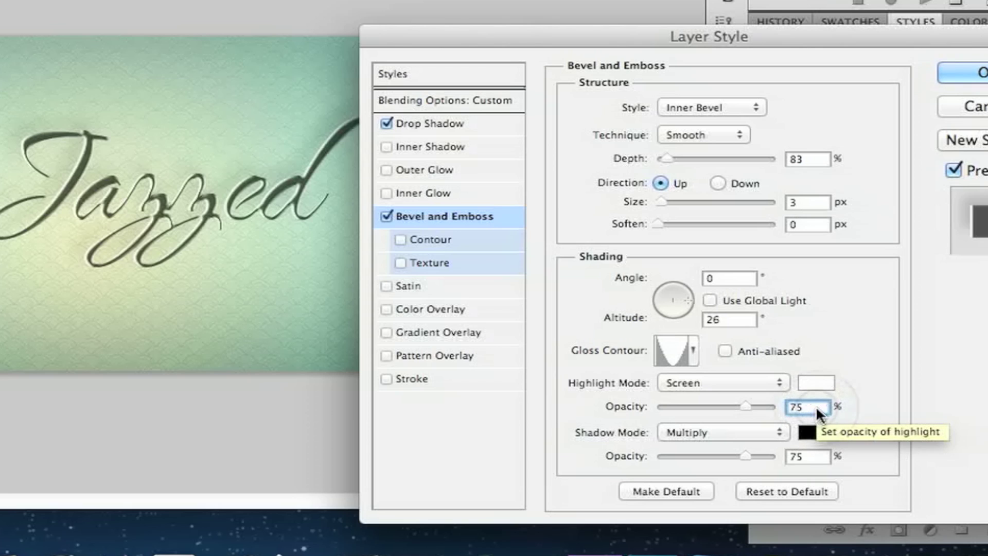
key("BackSpace")
key("BackSpace")
type("0")
left_click(817, 458)
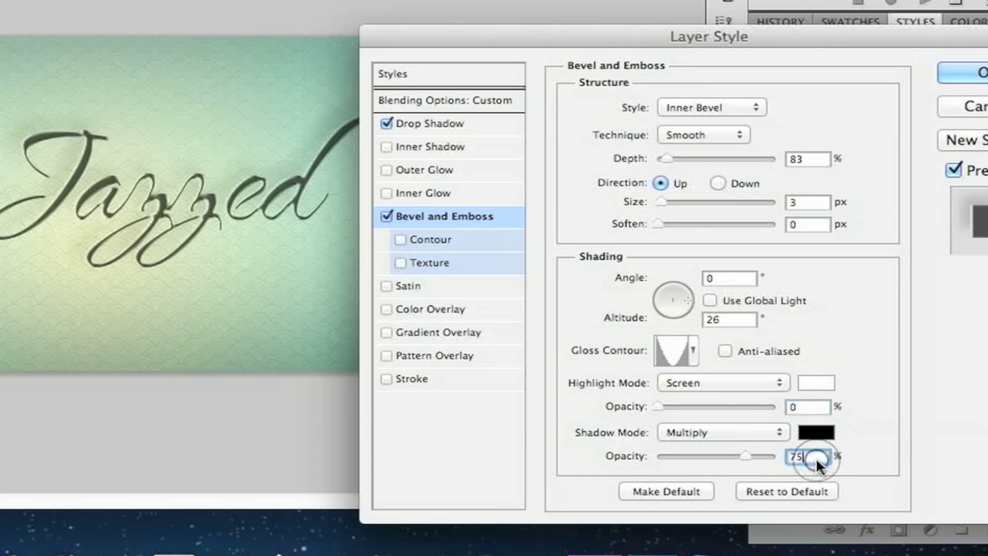
key("BackSpace")
key("BackSpace")
type("28")
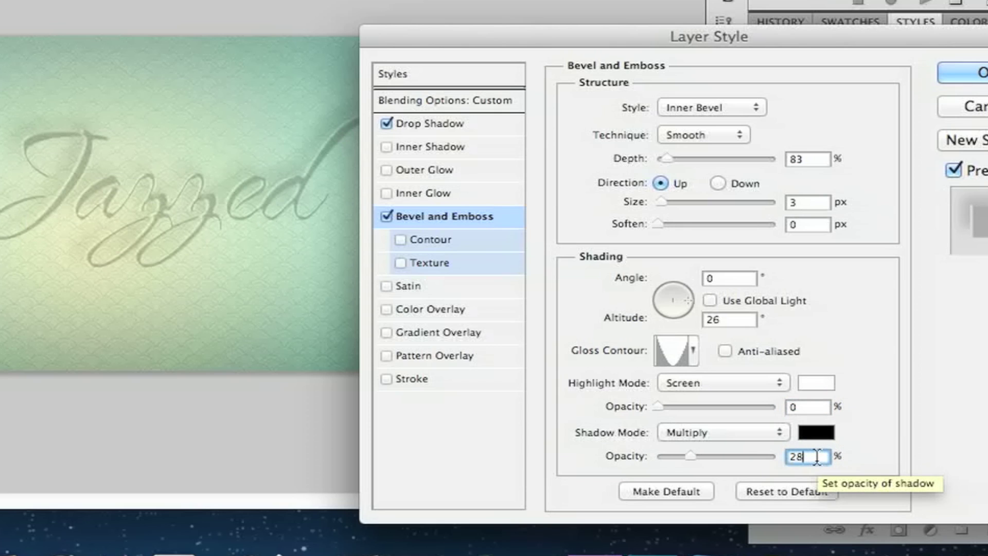
Set the bevel's highlight mode to Linear Dodge (Add) and its shadow mode to Linear Burn
left_click(728, 383)
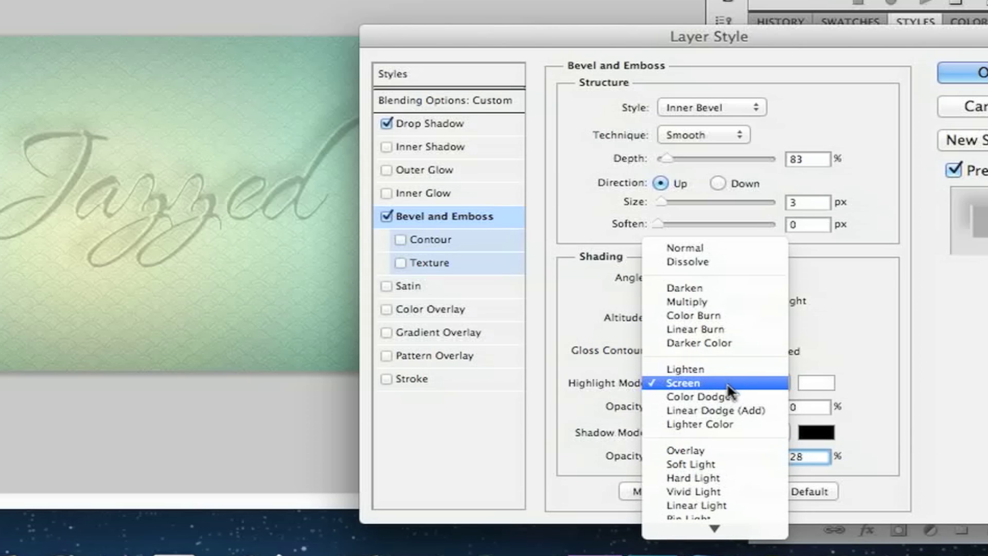
left_click(732, 409)
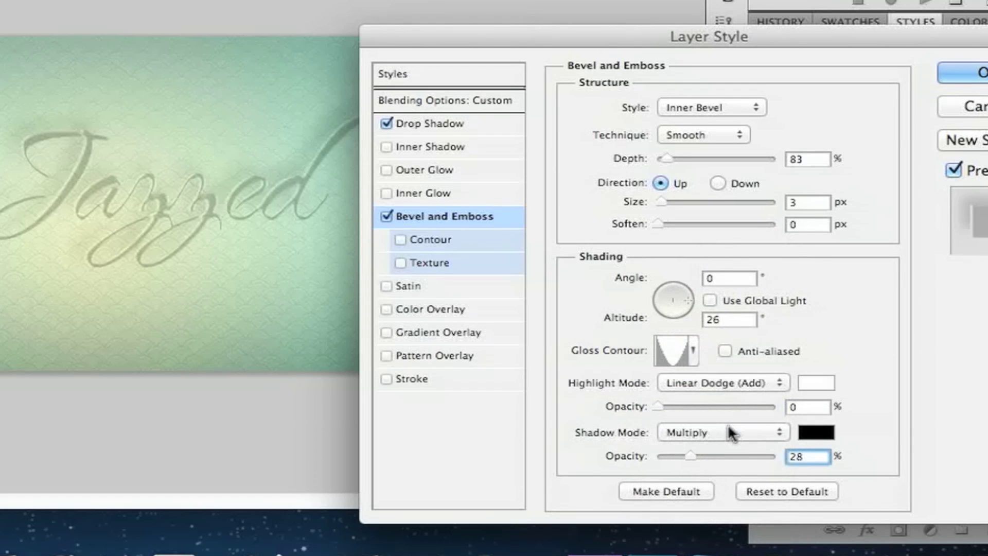
left_click(728, 432)
left_click(726, 458)
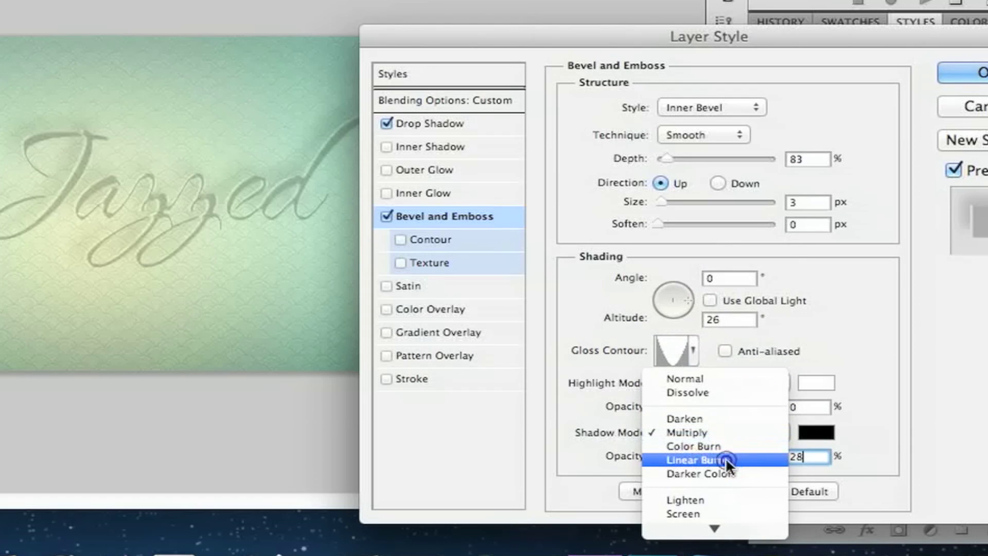
left_click(715, 354)
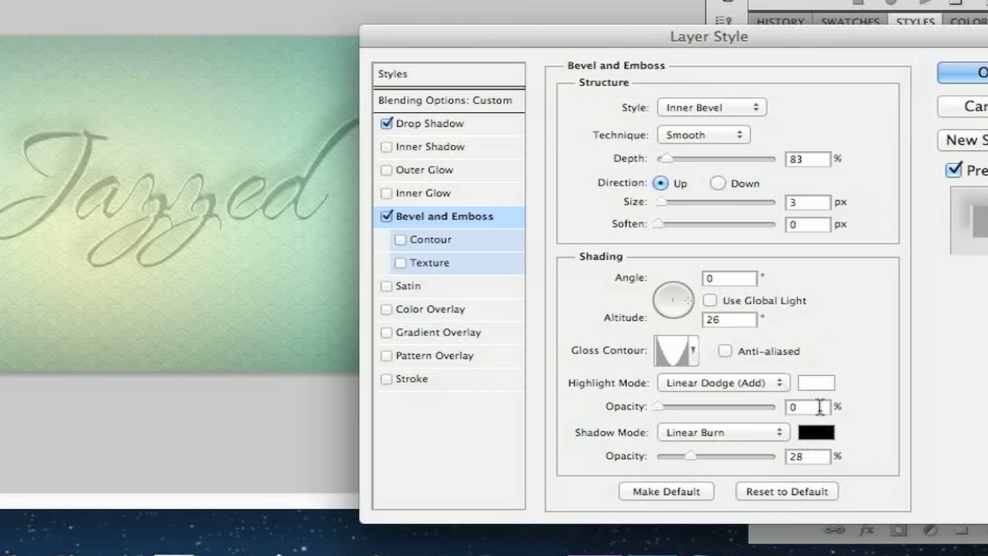
Set the bevel's highlight opacity to 28% and its shadow opacity to 0%
left_click(823, 406)
key("BackSpace")
type("28")
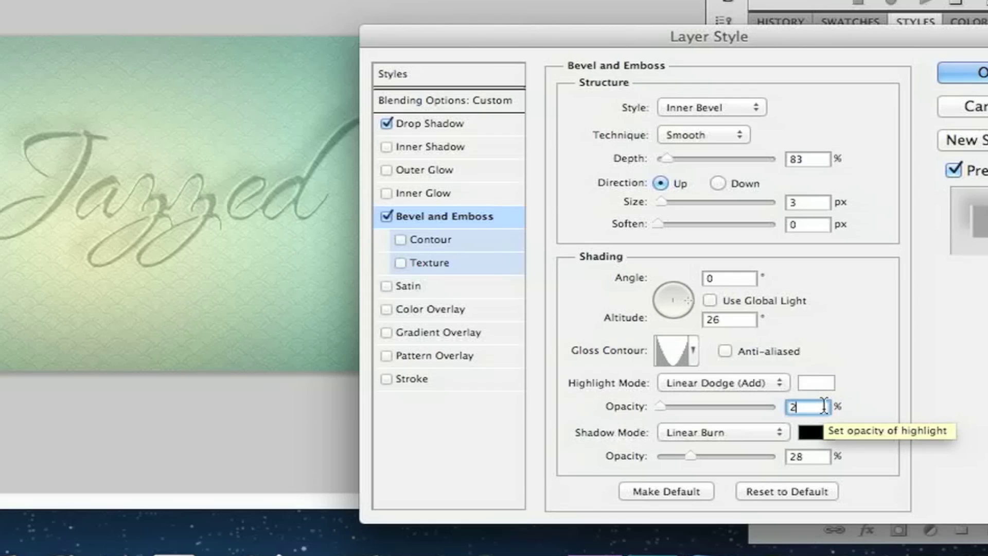
double_click(816, 456)
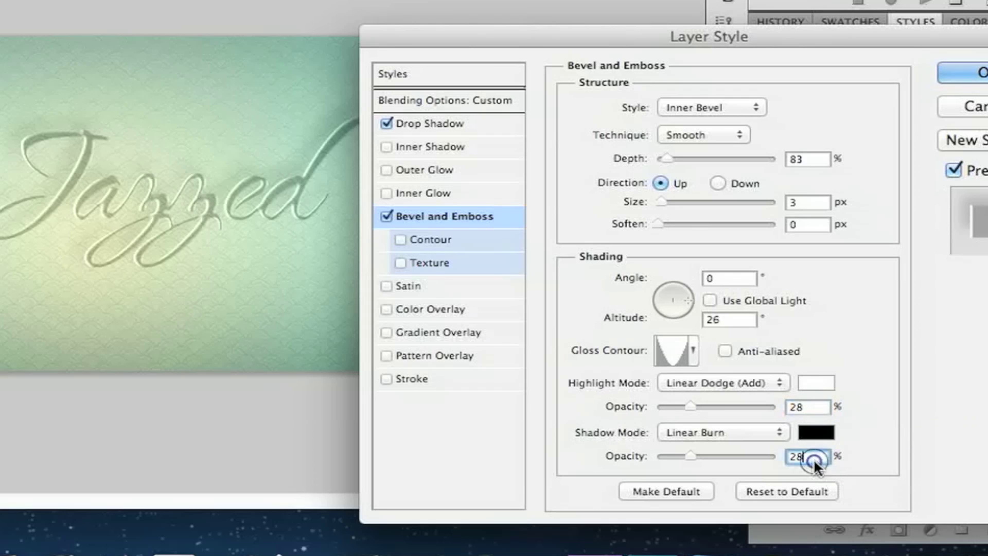
type("0")
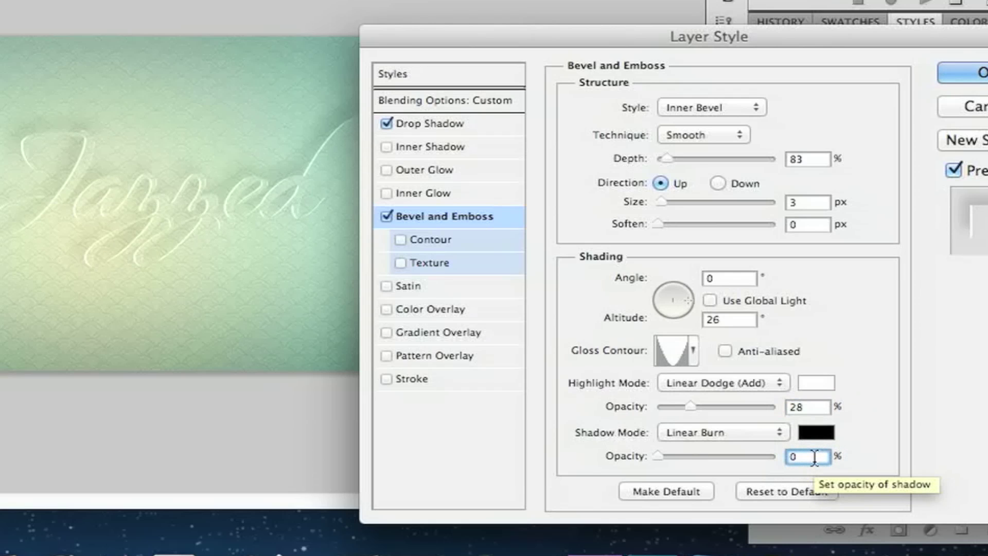
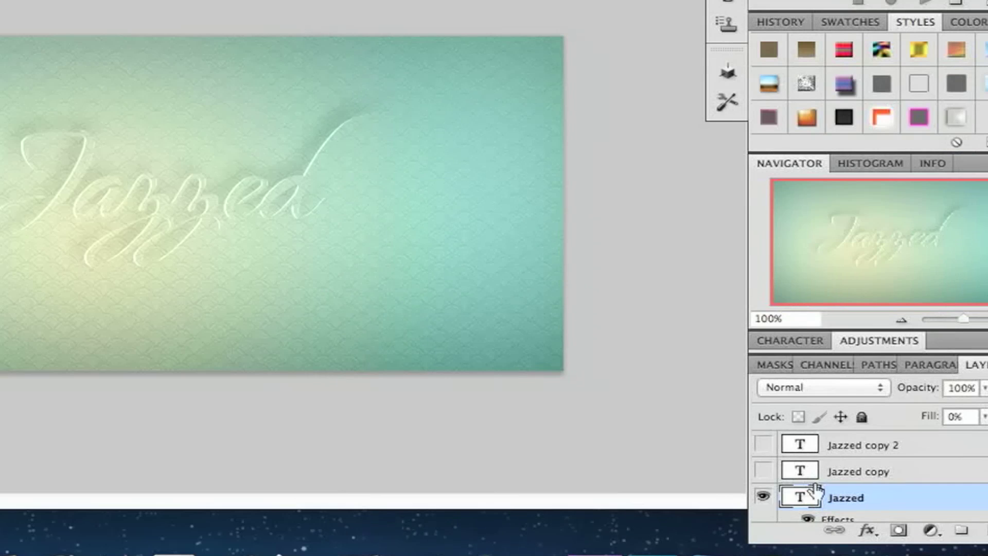
Show the Jazzed copy layer and reduce its fill opacity to 0% in its blending options
left_click(763, 470)
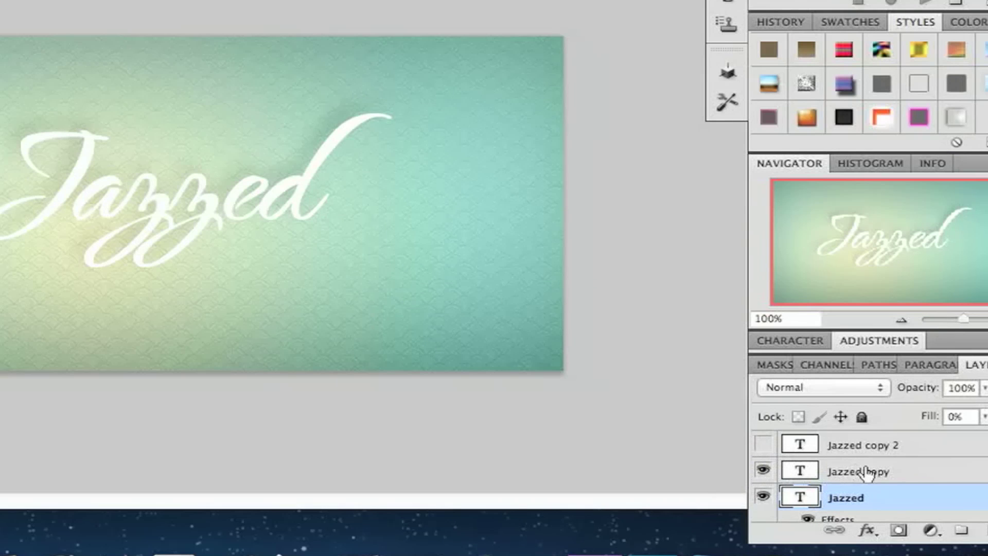
double_click(904, 470)
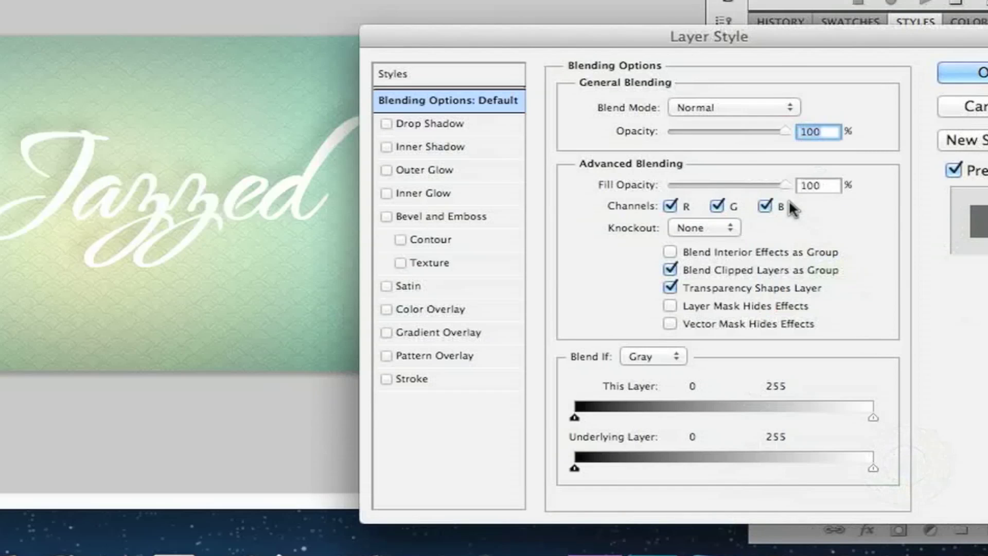
left_click(786, 184)
left_click_drag(786, 184, 642, 190)
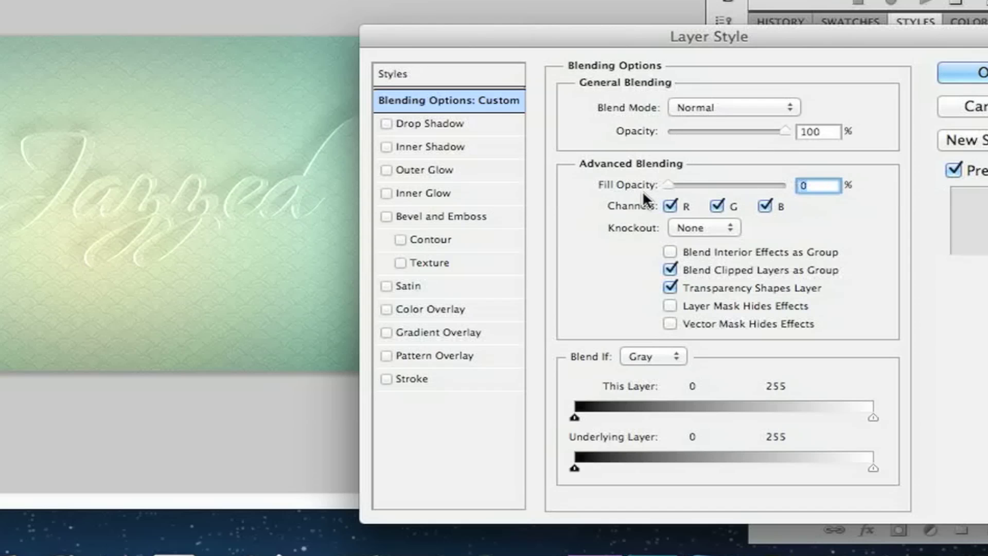
left_click(498, 118)
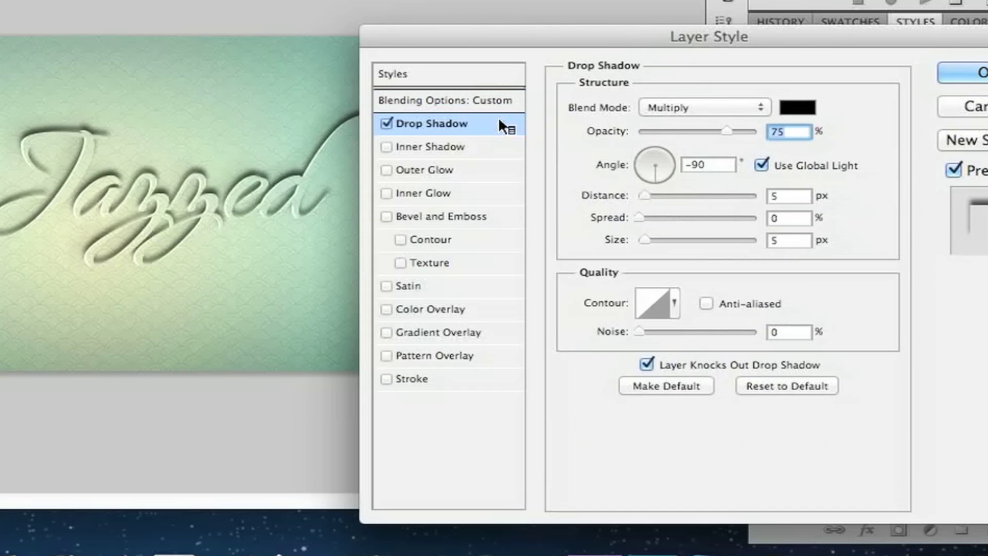
left_click(397, 124)
left_click(387, 124)
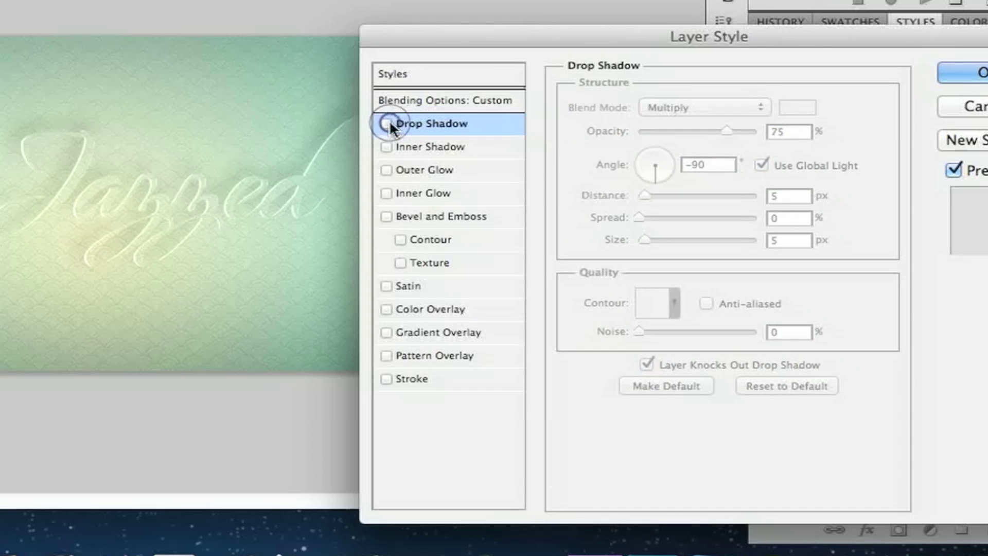
Enable the inner shadow effect on the text layer and open its shadow colour for hex entry
left_click(410, 147)
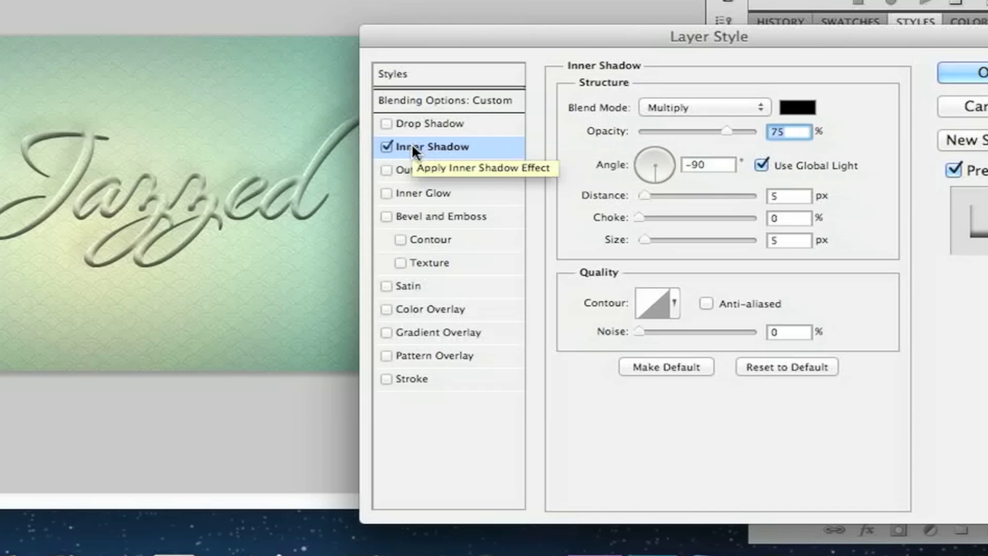
left_click(792, 107)
left_click(852, 520)
Try entering #717718 as the inner shadow's colour
key("BackSpace")
key("BackSpace")
key("BackSpace")
key("BackSpace")
key("BackSpace")
key("BackSpace")
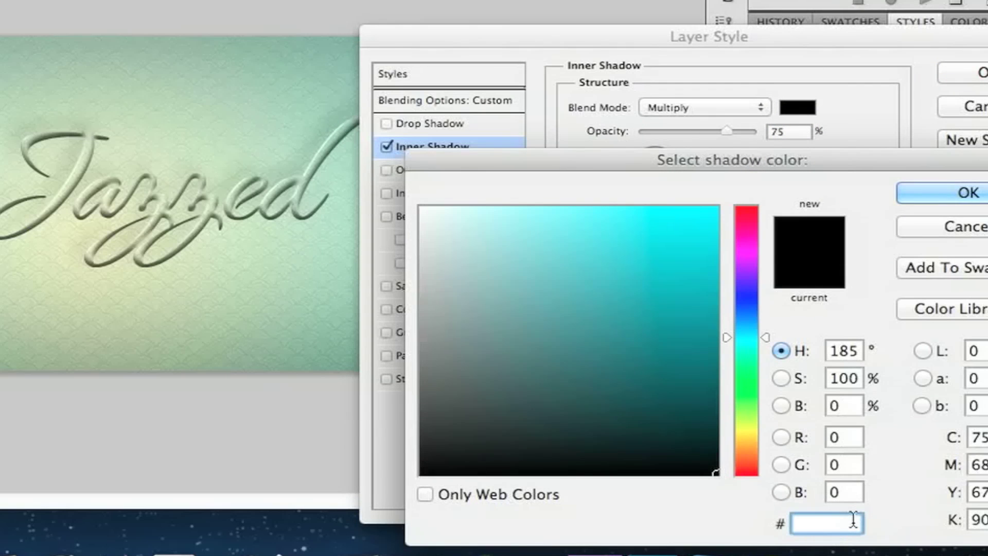
type("71771")
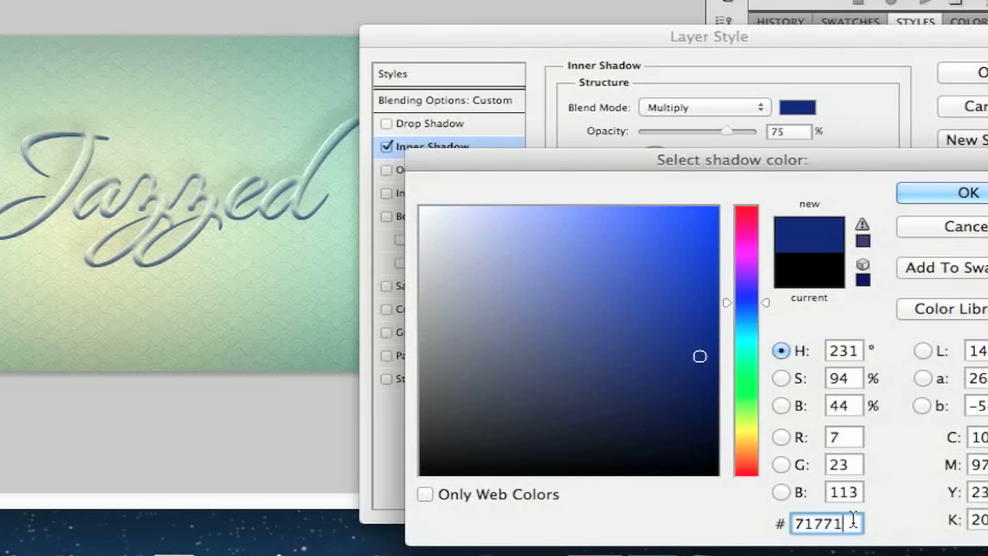
type("8")
key("BackSpace")
key("BackSpace")
key("BackSpace")
key("BackSpace")
key("BackSpace")
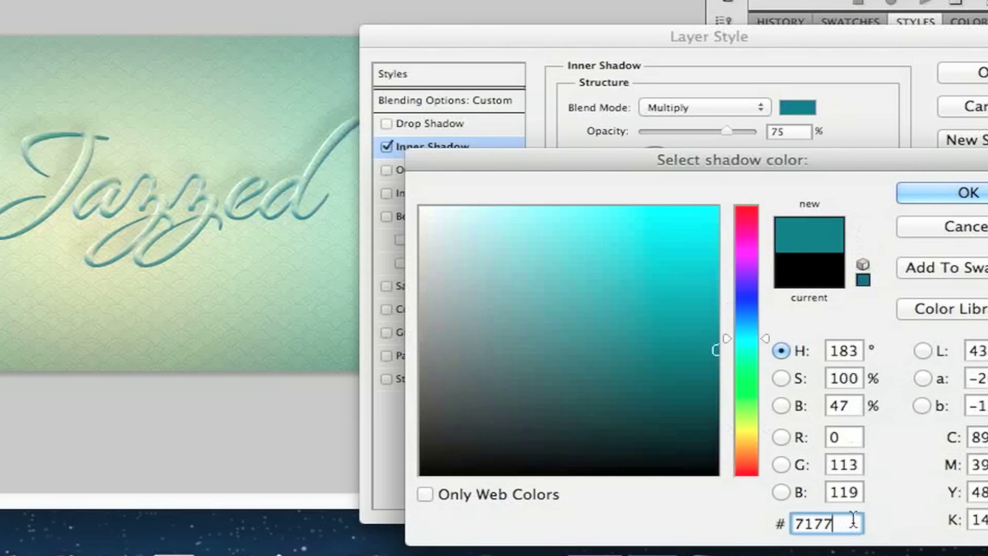
type("1")
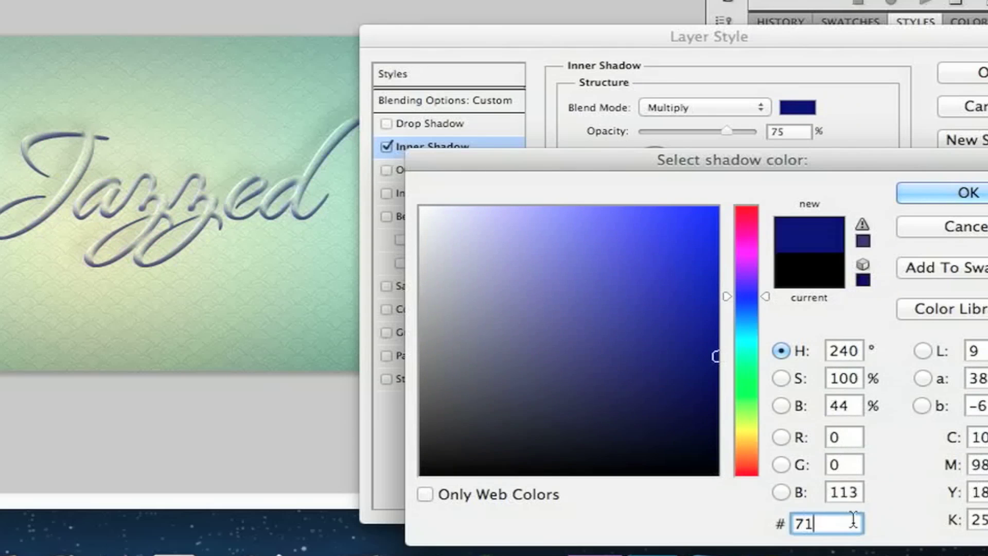
type("7718")
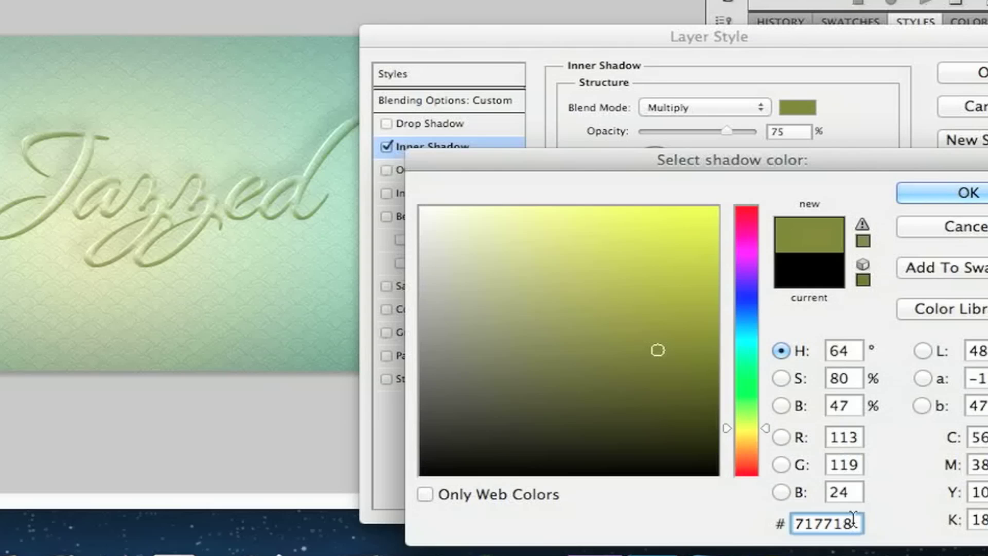
key("BackSpace")
key("BackSpace")
key("BackSpace")
key("BackSpace")
key("BackSpace")
key("BackSpace")
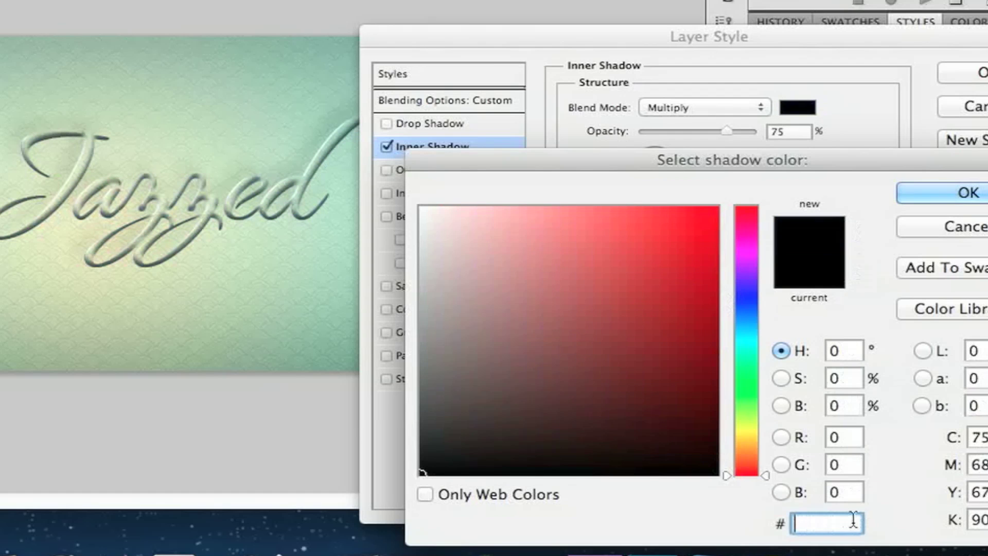
type("717")
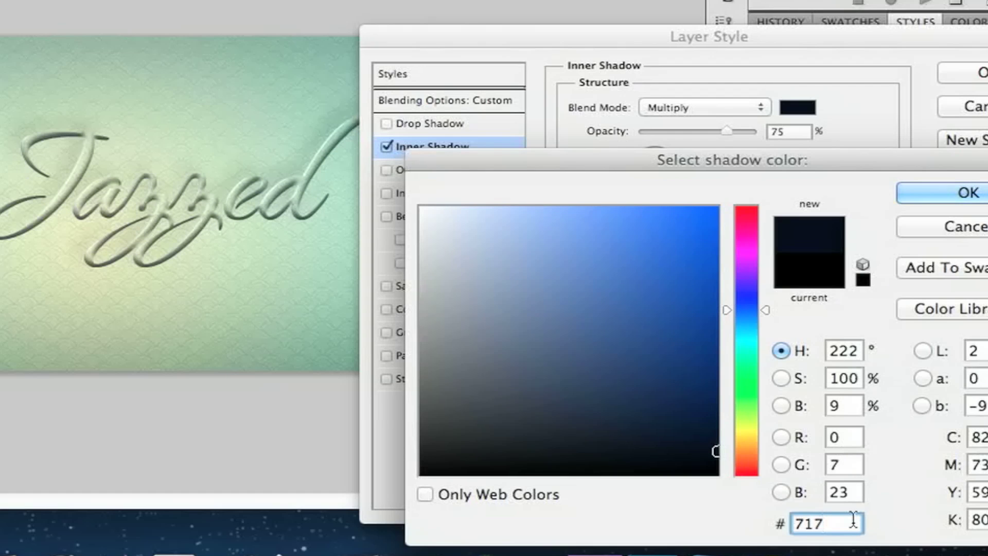
type("718")
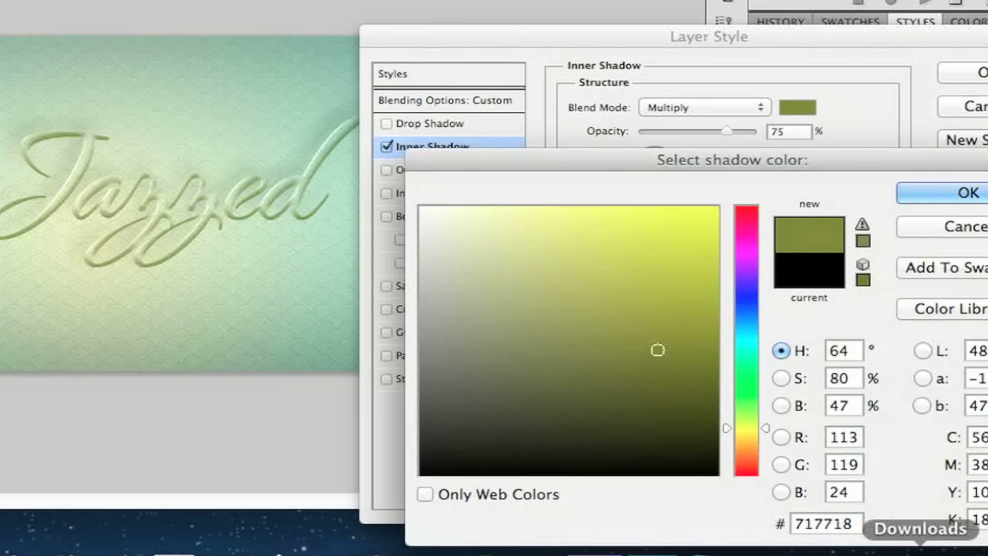
Set the inner shadow's colour to #171718
left_click(857, 524)
key("BackSpace")
key("BackSpace")
key("BackSpace")
key("BackSpace")
key("BackSpace")
key("BackSpace")
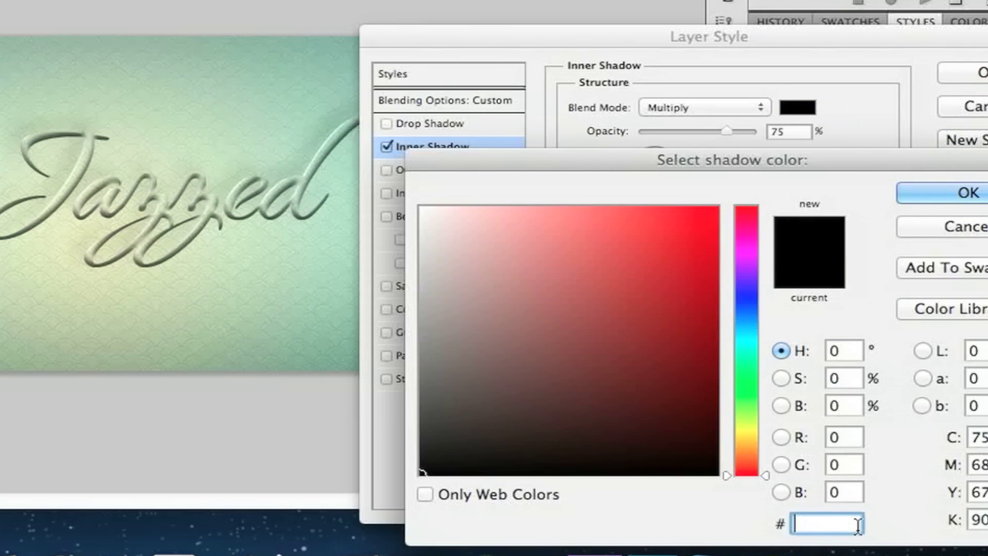
type("171")
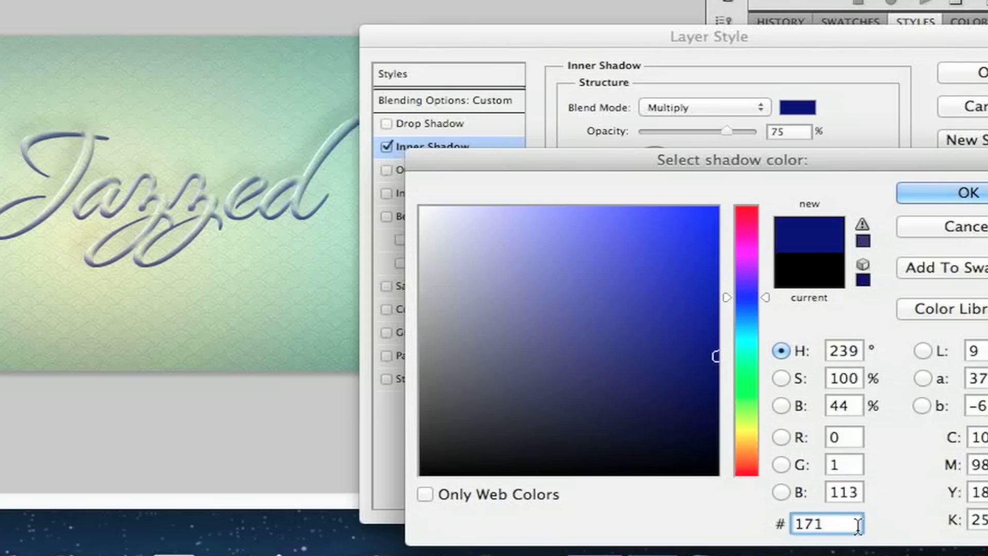
type("718")
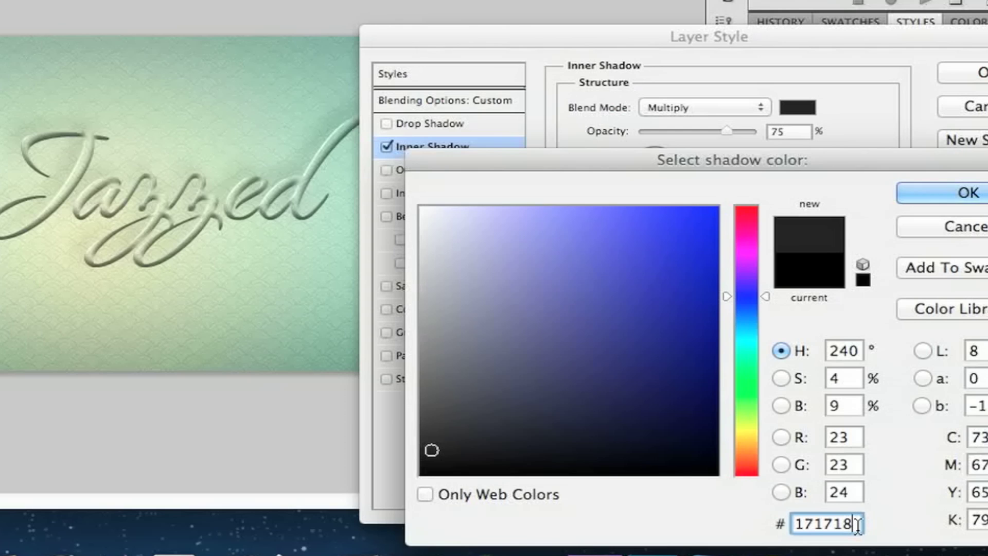
key("Return")
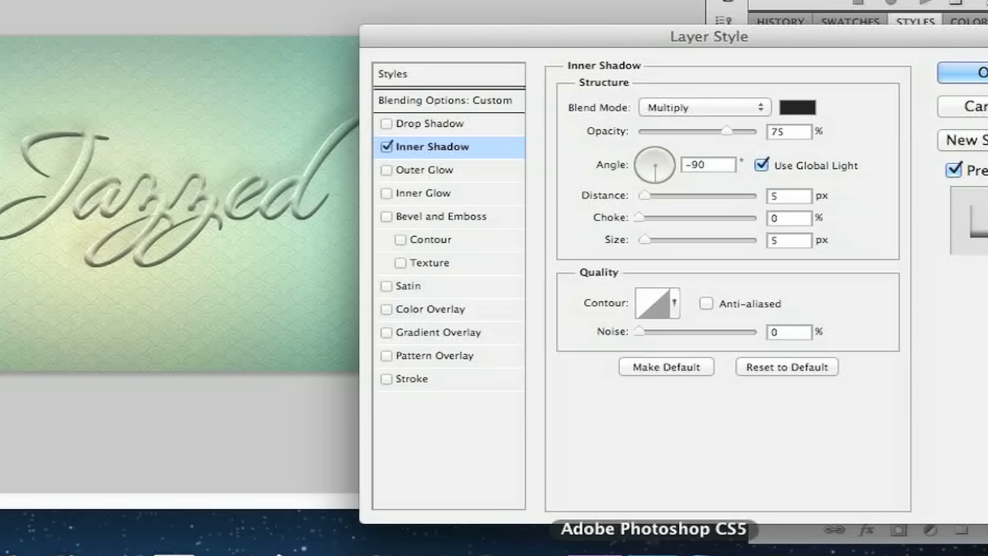
Set the inner shadow's opacity to 24% and its angle to 180° with global light turned off
double_click(801, 132)
key("BackSpace")
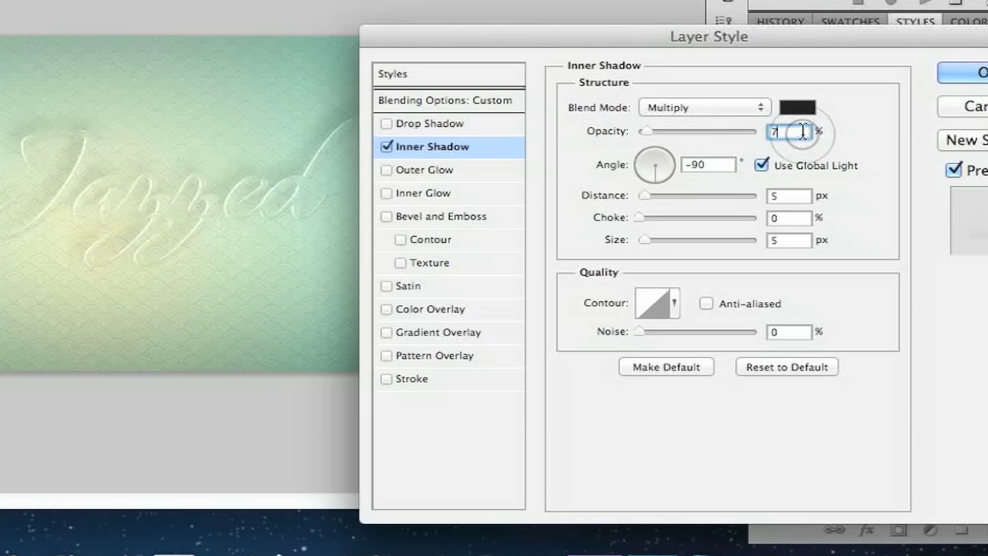
type("24")
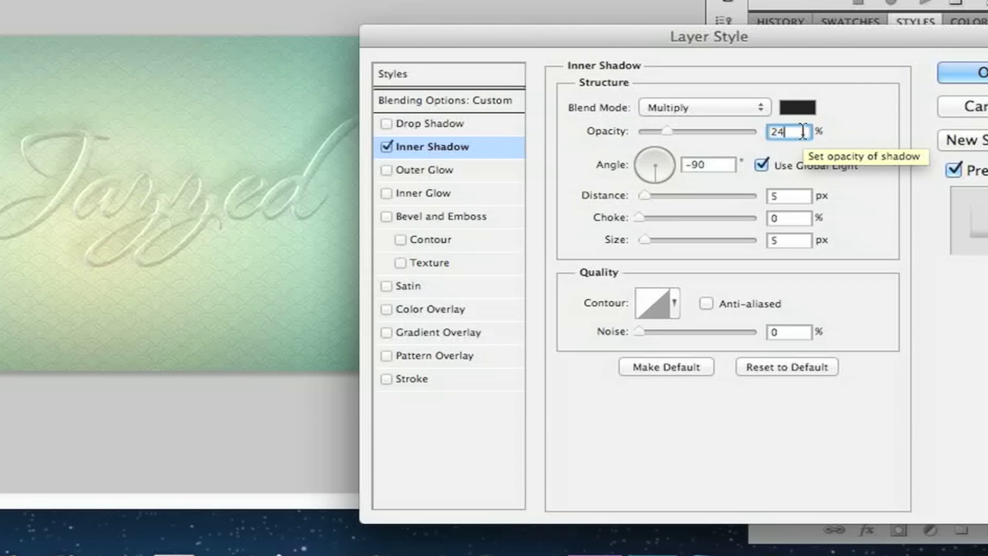
left_click(763, 165)
double_click(729, 164)
type("180")
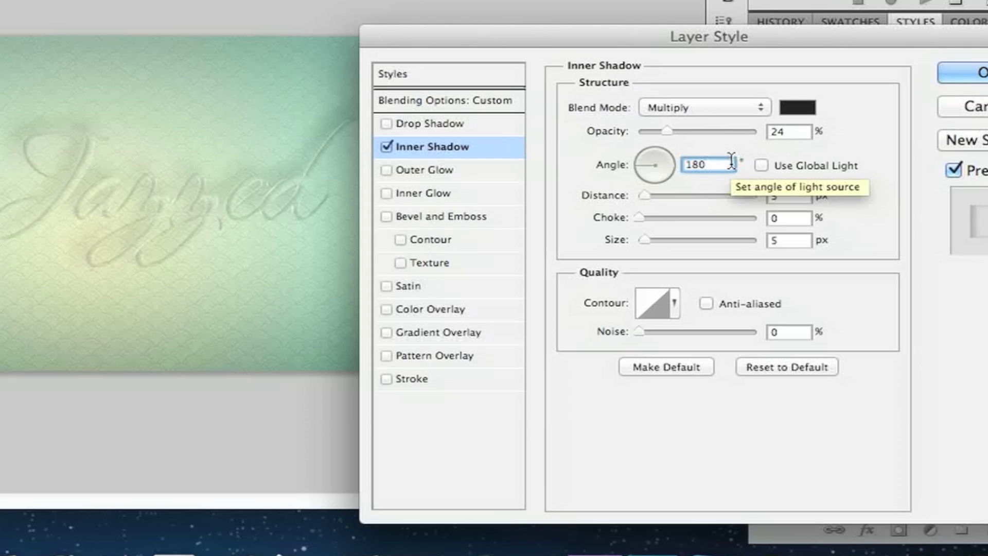
Set the inner shadow's distance to 1 px, size to 0 px and blend mode to Linear Burn
left_click(793, 195)
type("1")
left_click(795, 237)
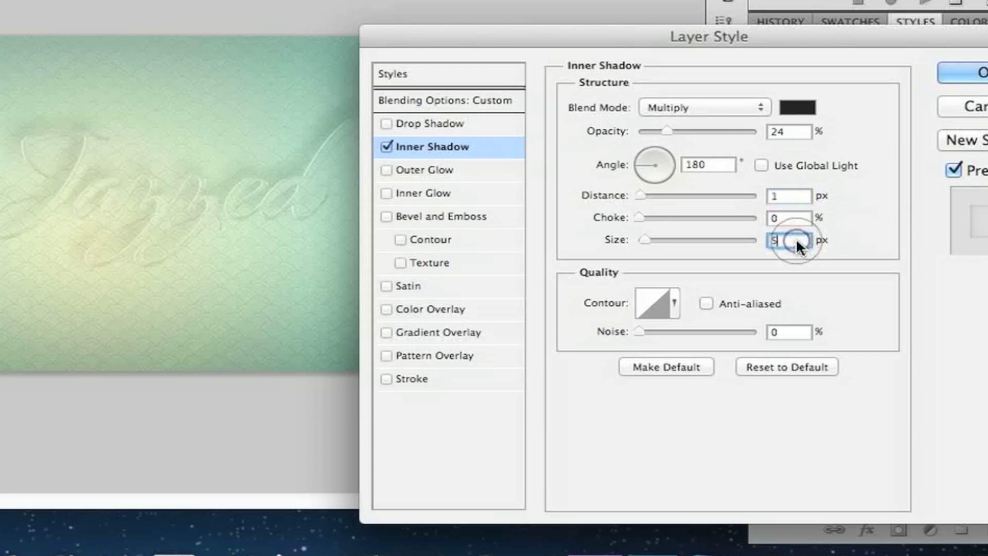
type("0")
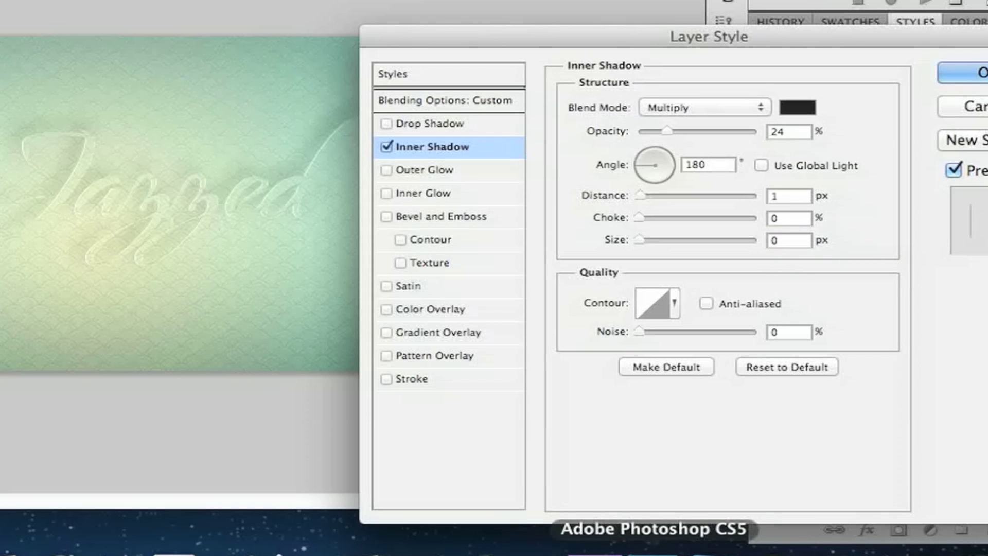
left_click(745, 107)
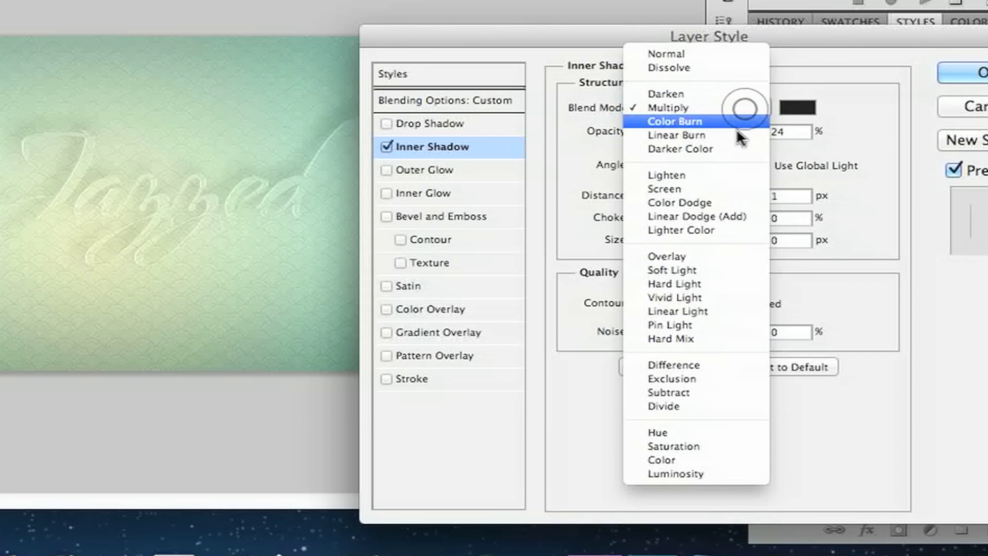
left_click(732, 135)
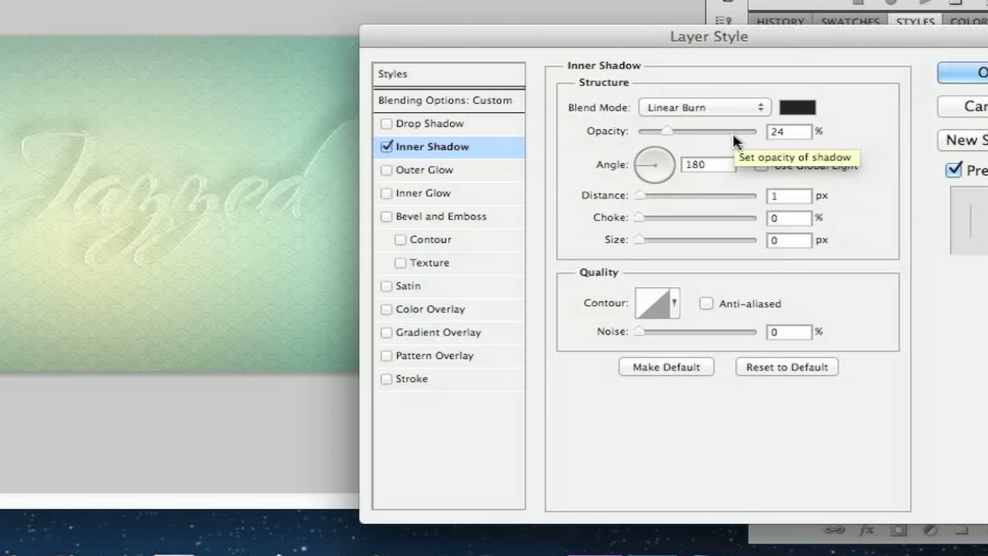
Enable Bevel and Emboss with a depth of 1000%, a size of 4 px and a soften value of 1 px
left_click(495, 215)
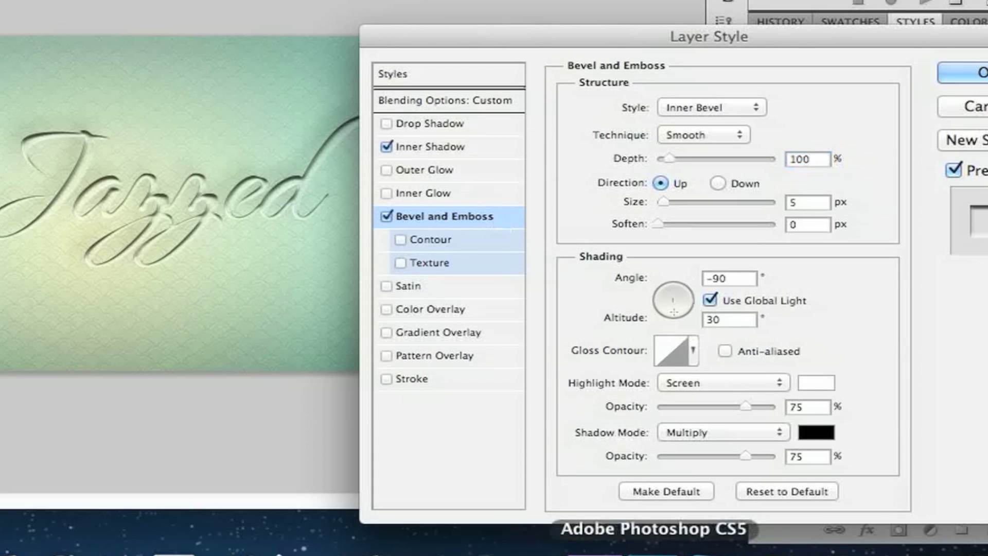
left_click_drag(669, 161, 876, 178)
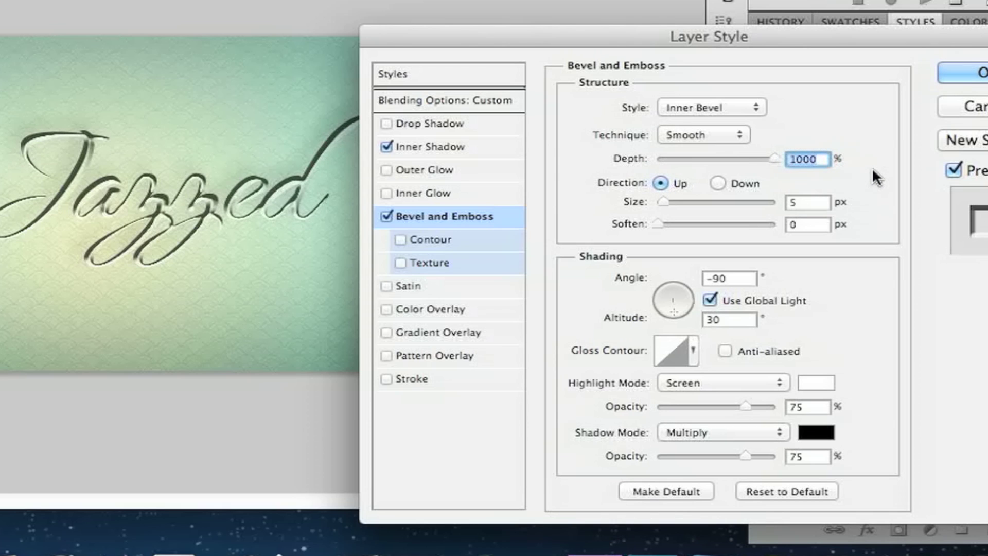
double_click(815, 202)
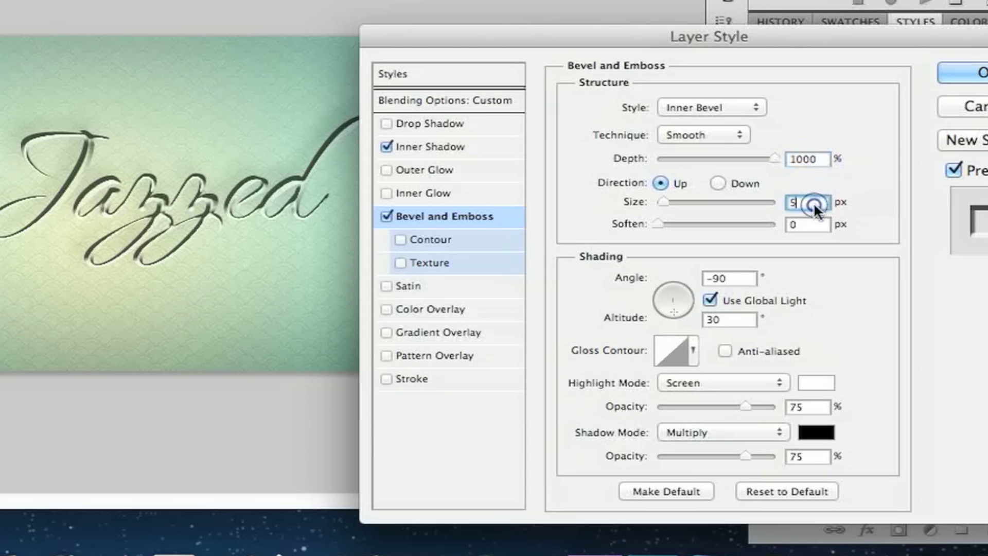
key("BackSpace")
type("4")
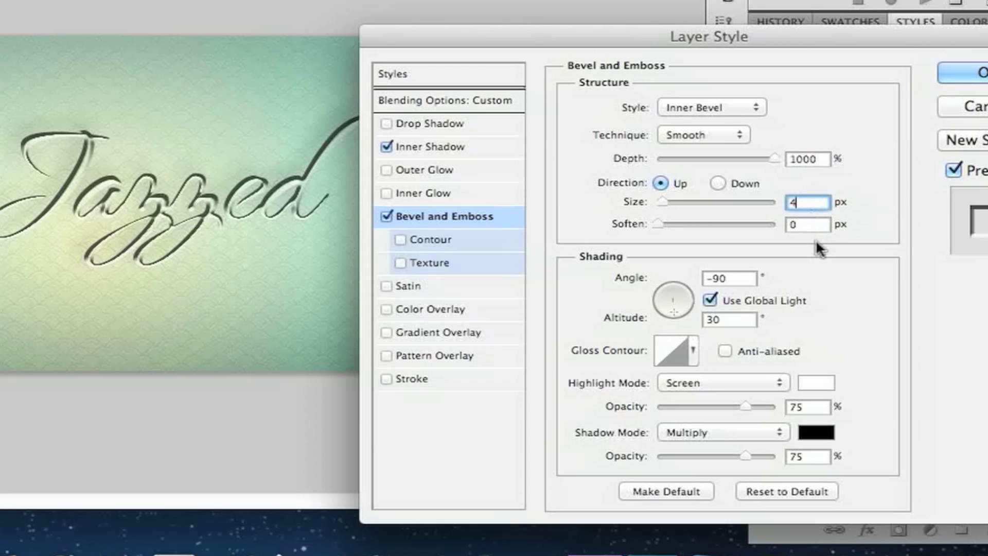
type("1")
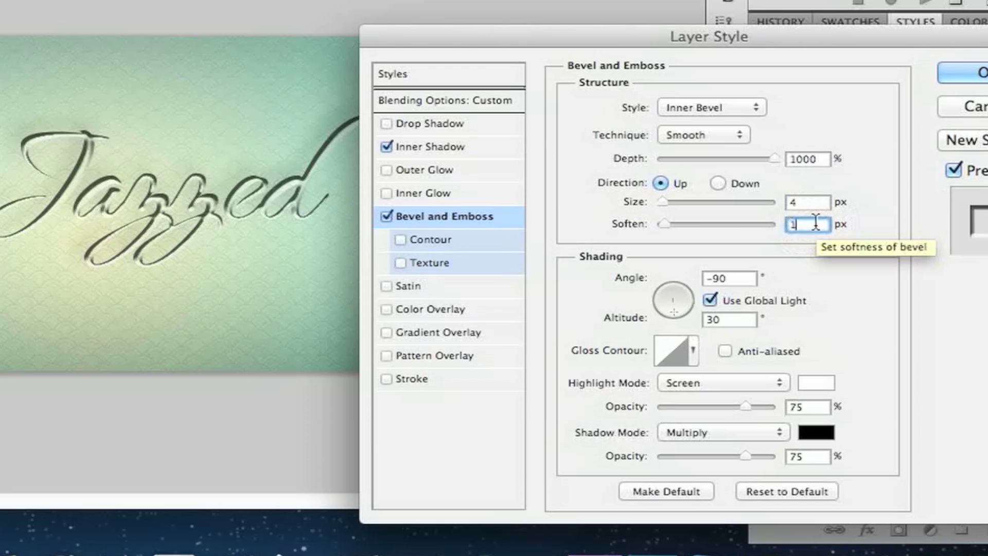
left_click(816, 317)
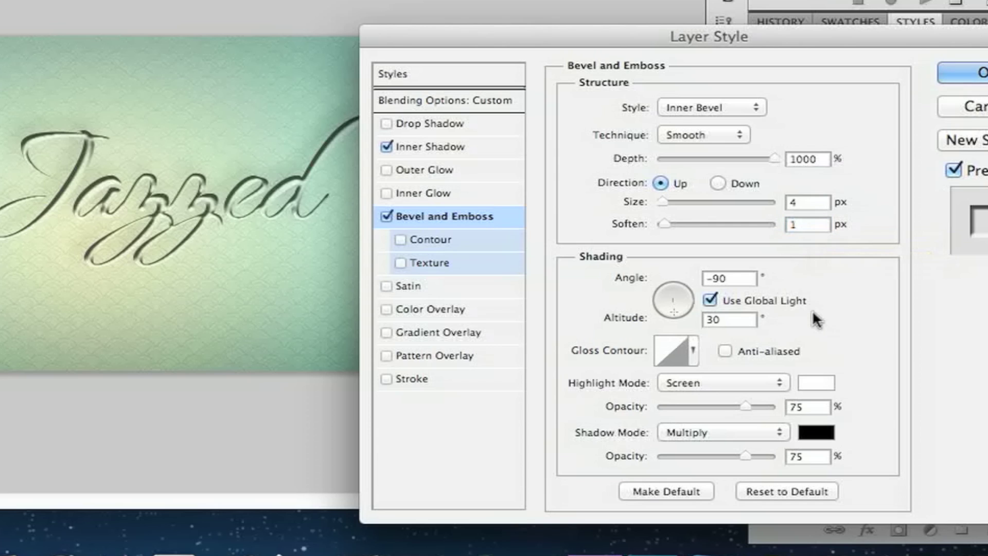
Turn off global light for the bevel and set its angle to 0° and altitude to 26°
left_click(711, 299)
double_click(741, 278)
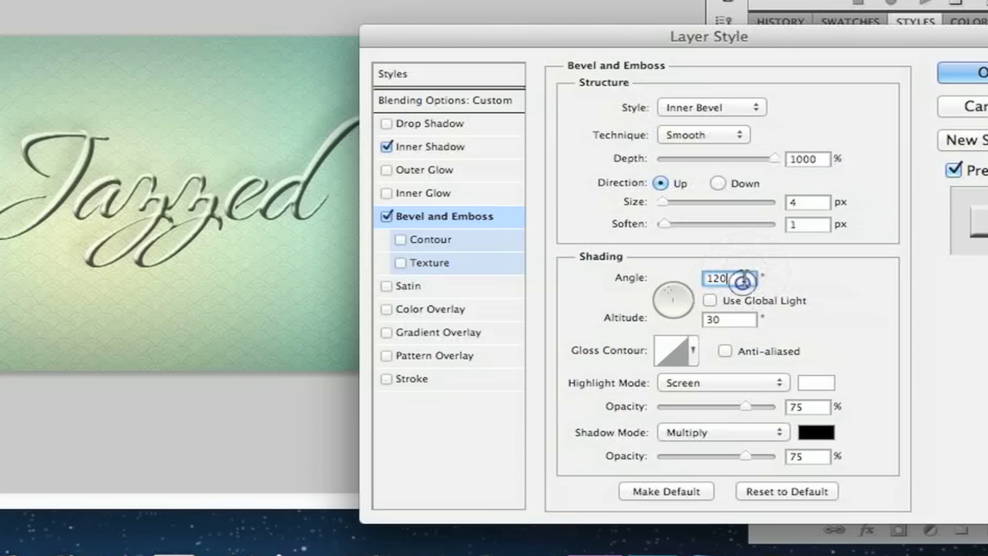
key("BackSpace")
double_click(735, 320)
key("BackSpace")
type("26")
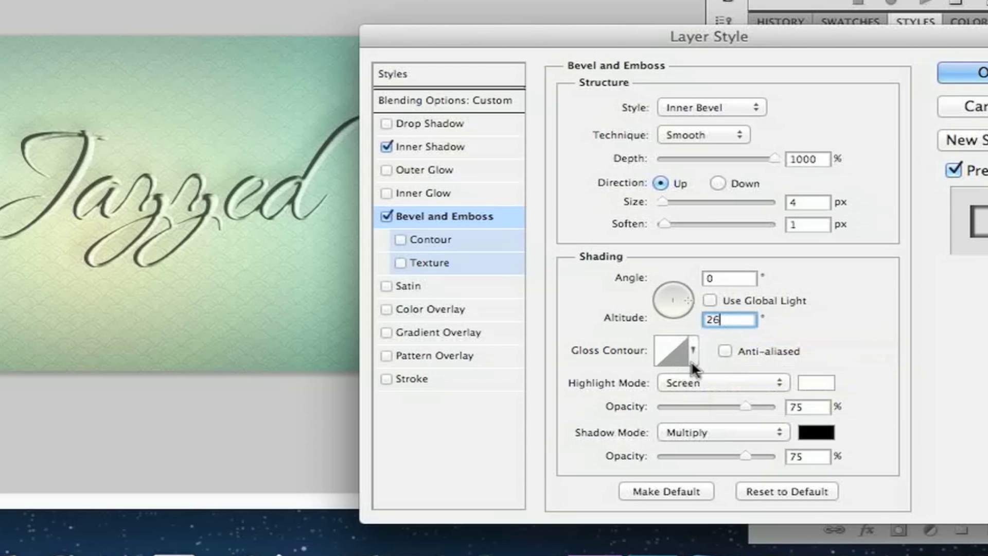
Apply the single-peak gloss contour, the second preset, to the bevel and make it anti-aliased
left_click(693, 360)
left_click(599, 399)
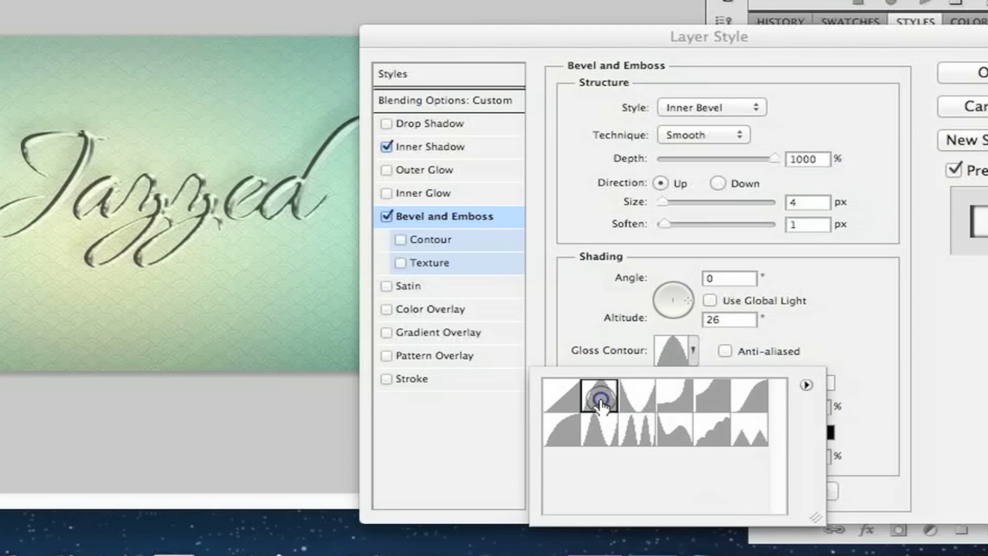
left_click(695, 352)
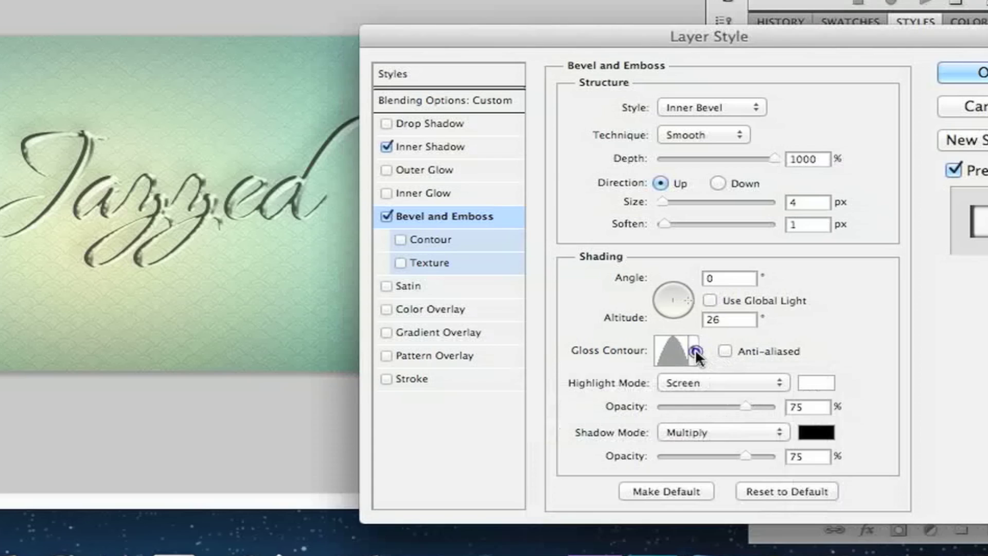
left_click(722, 351)
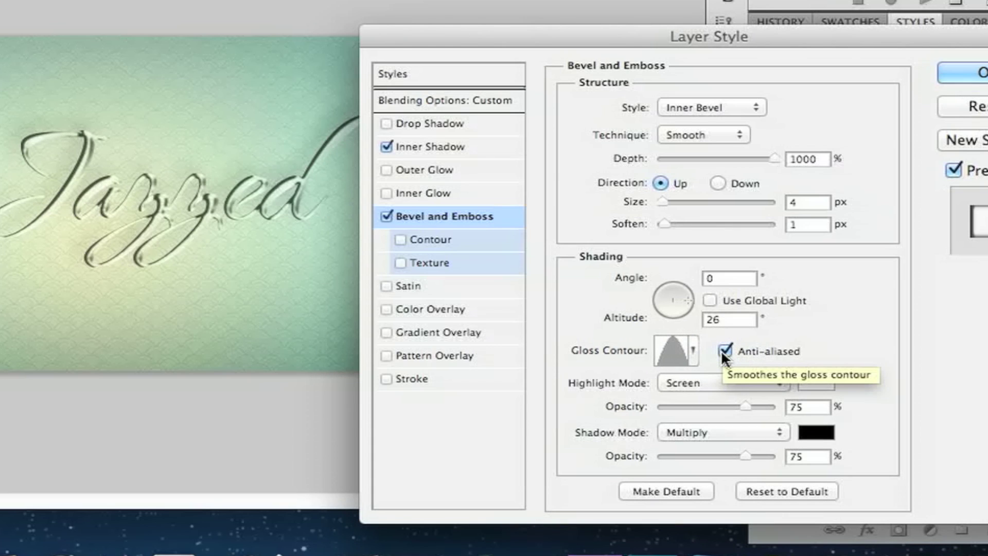
Set the bevel's highlight to Color Dodge at 4% opacity and its shadow mode to Linear Burn
left_click(761, 391)
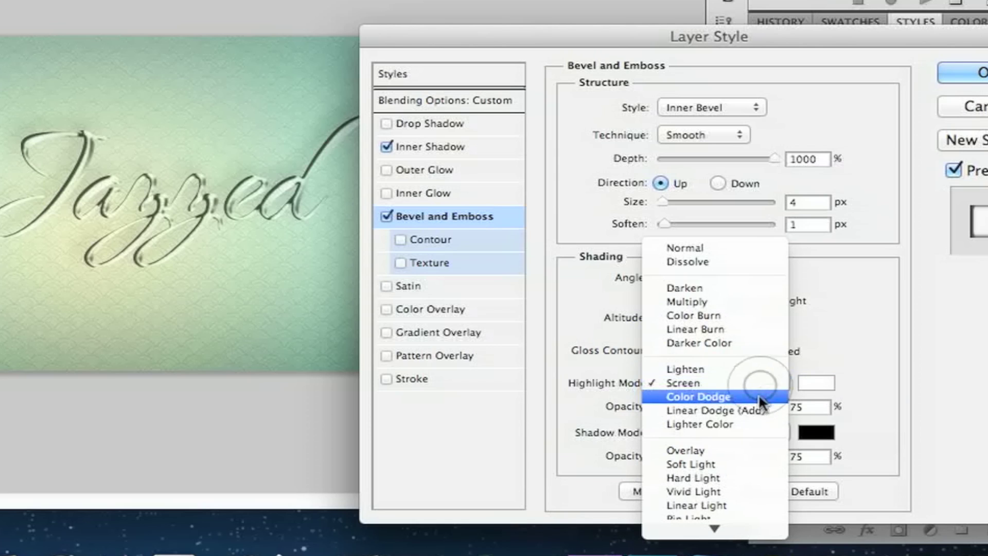
left_click(757, 396)
key("Tab")
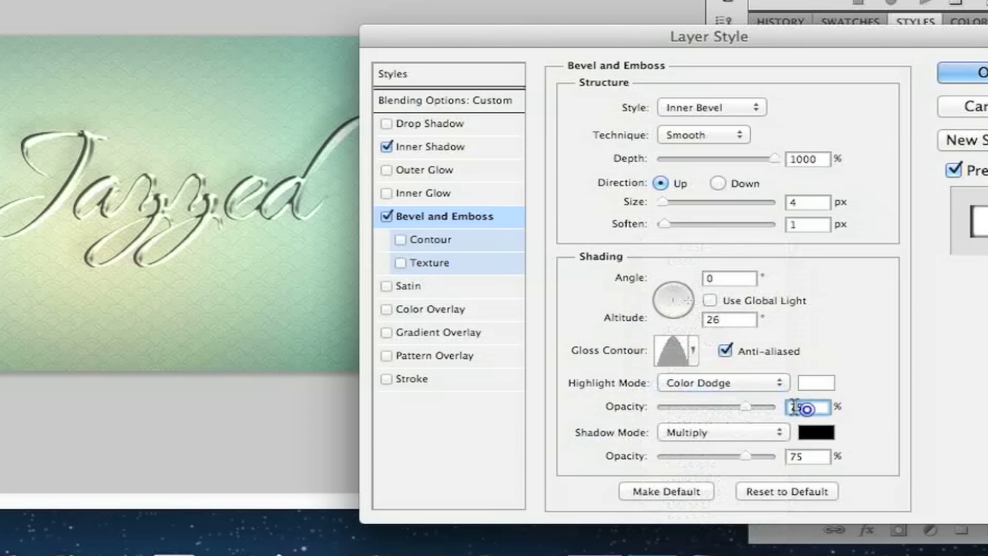
type("4")
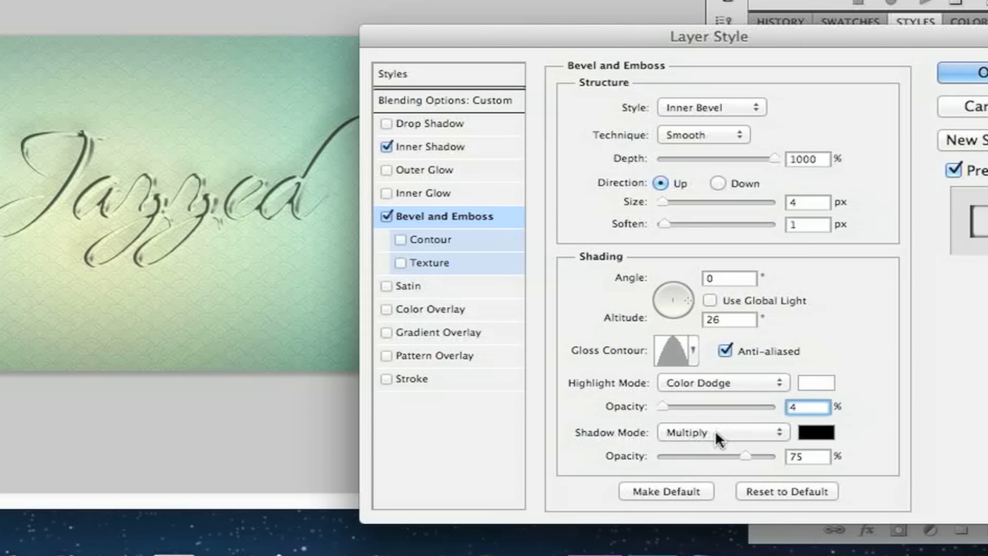
left_click(717, 433)
left_click(717, 460)
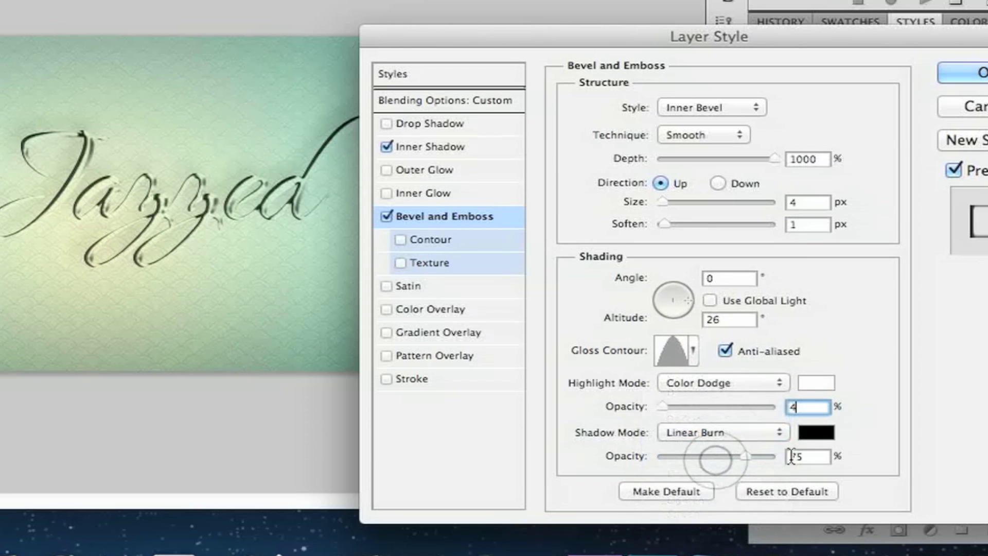
Set the bevel's shadow opacity to 10% and apply the layer style to the Jazzed copy layer
double_click(807, 456)
type("10")
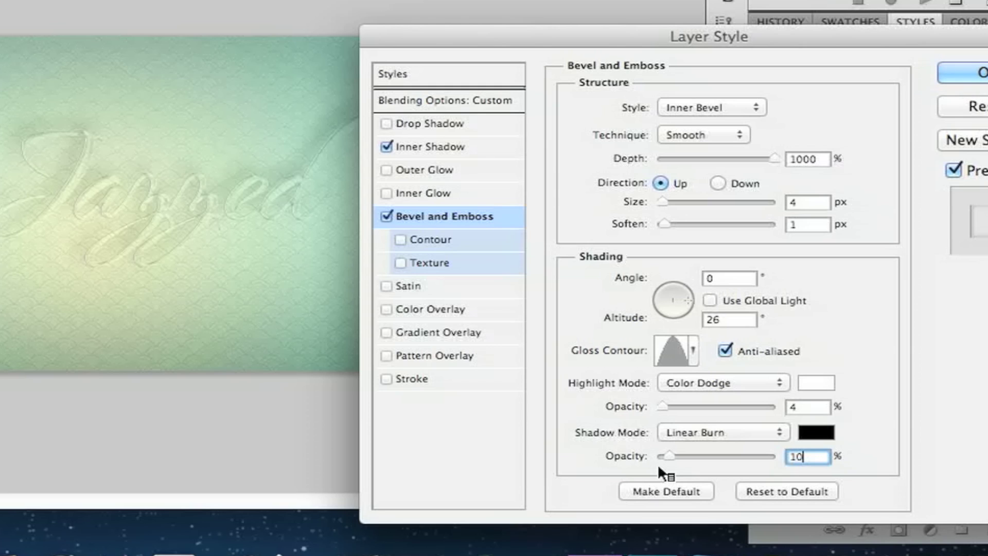
key("Return")
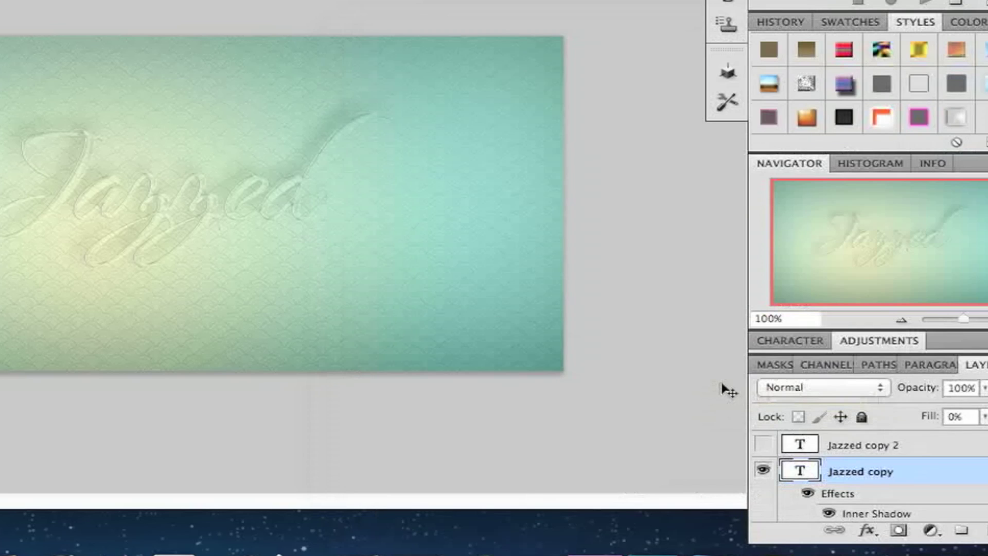
Show the Jazzed copy 2 layer and reduce its fill opacity to 0% in its blending options
left_click(763, 444)
double_click(906, 442)
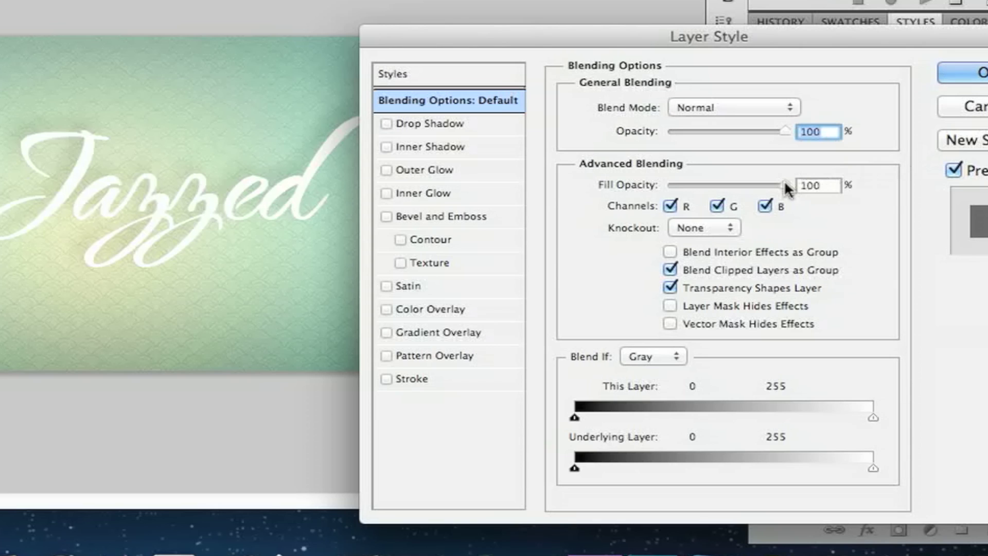
left_click_drag(782, 184, 664, 185)
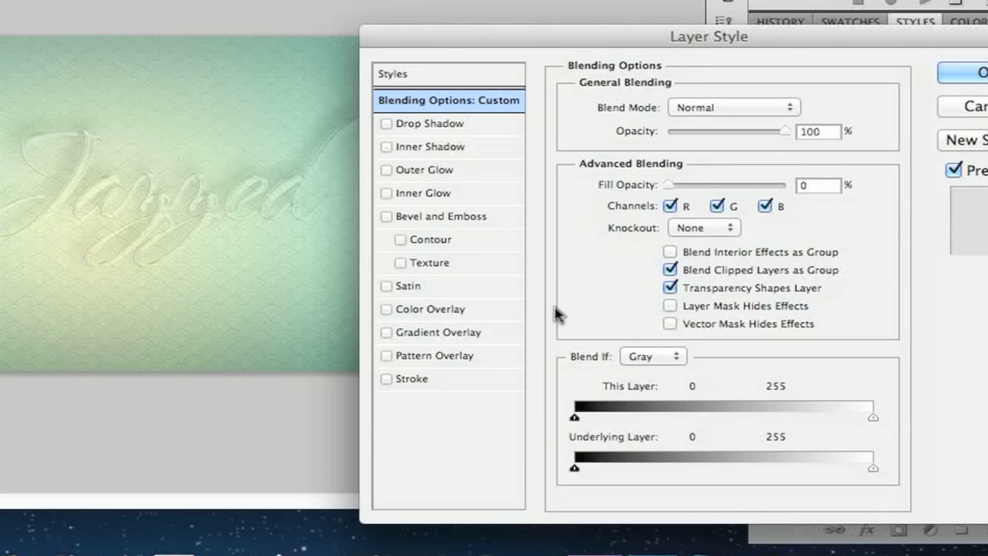
Enable a drop shadow with 82% opacity, a distance of 2 px and a size of 8 px
left_click(504, 124)
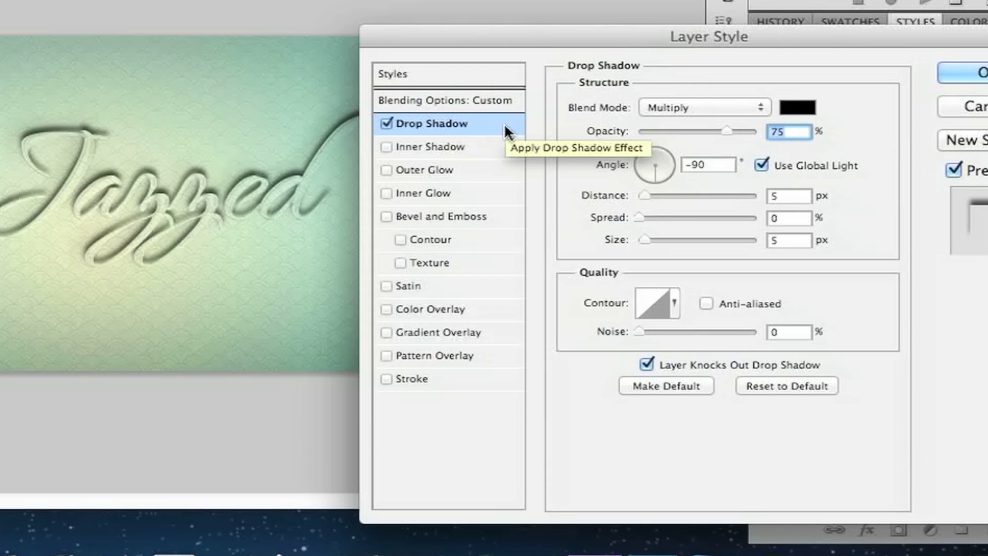
type("82")
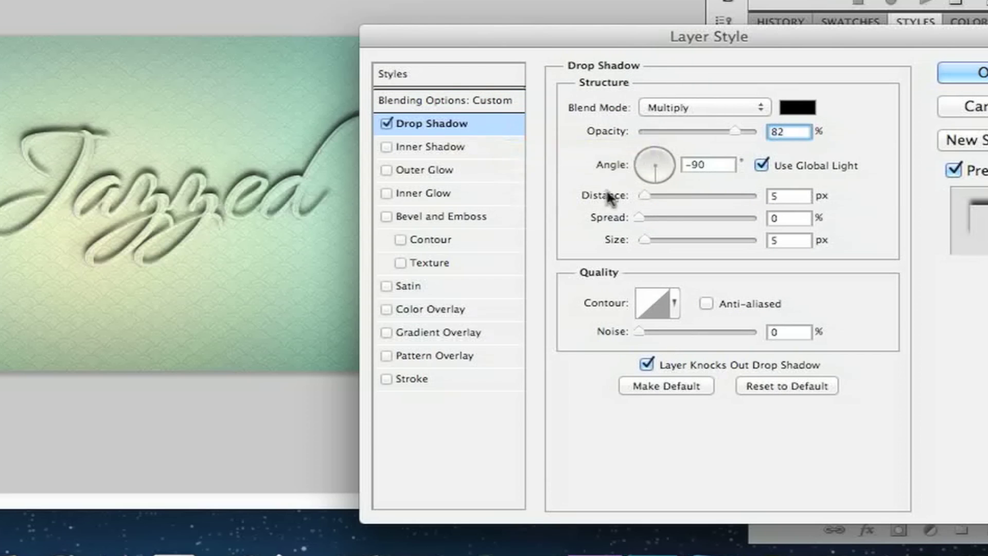
double_click(797, 194)
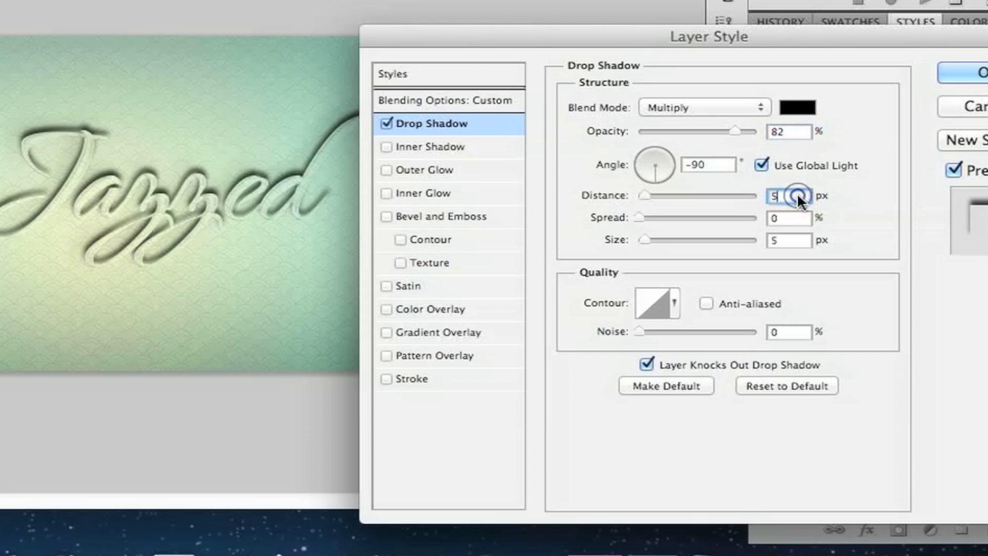
key("BackSpace")
type("2")
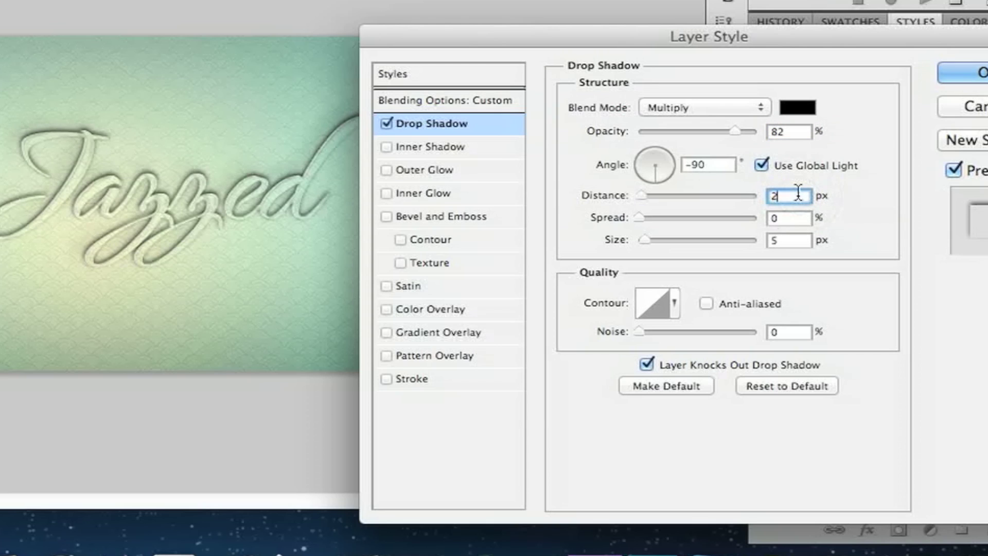
double_click(789, 238)
type("8")
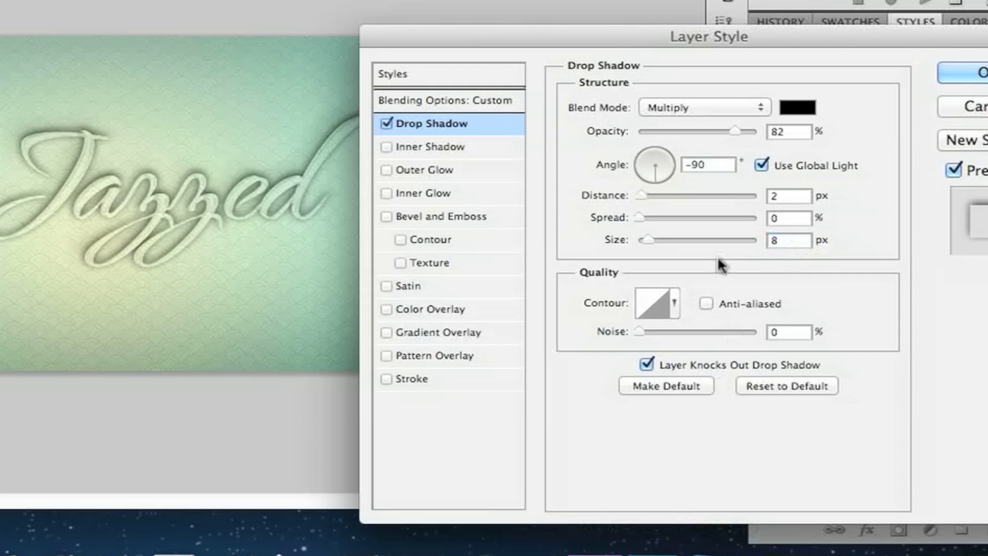
Turn off global light for the drop shadow and set its angle to 0°
left_click(761, 165)
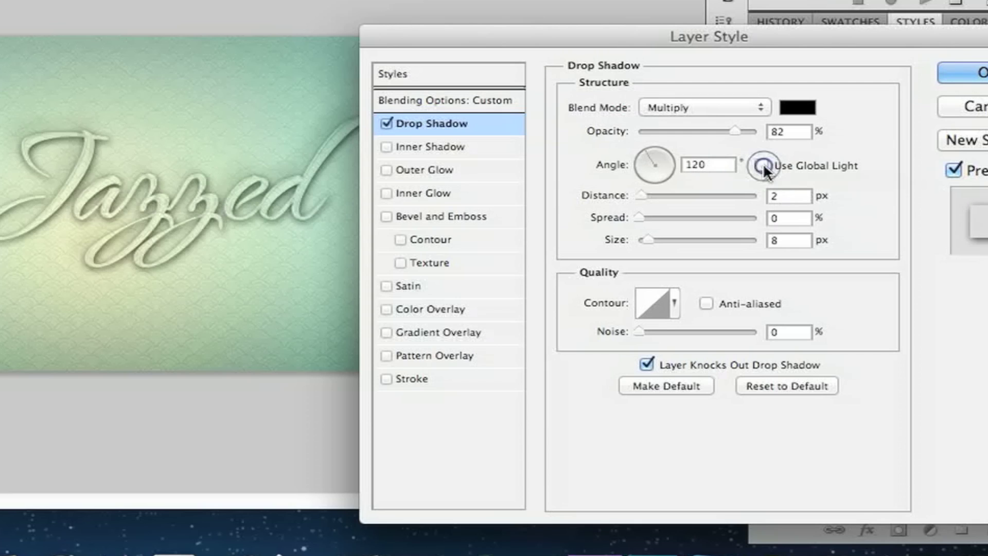
double_click(722, 164)
key("BackSpace")
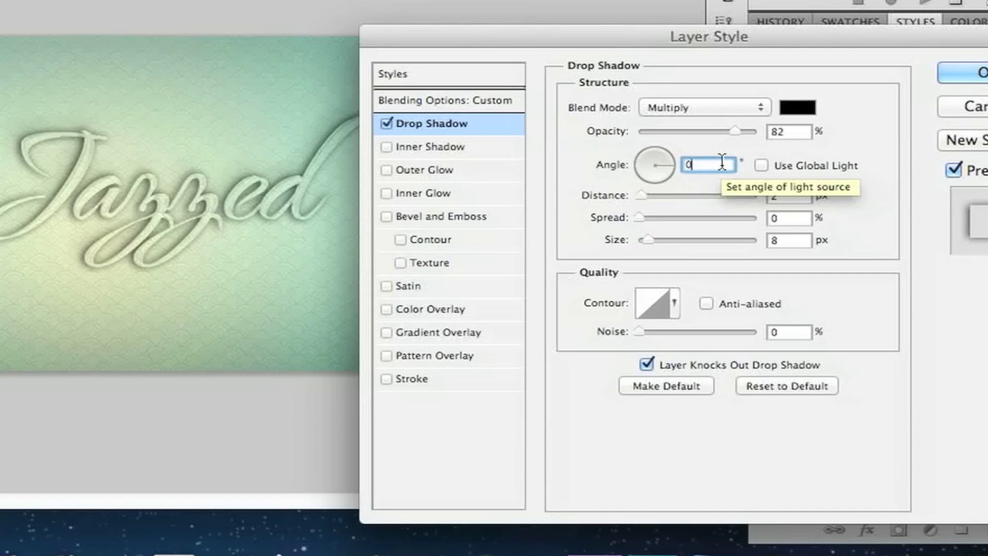
type("0")
Change the drop shadow's colour to #171718
left_click(797, 107)
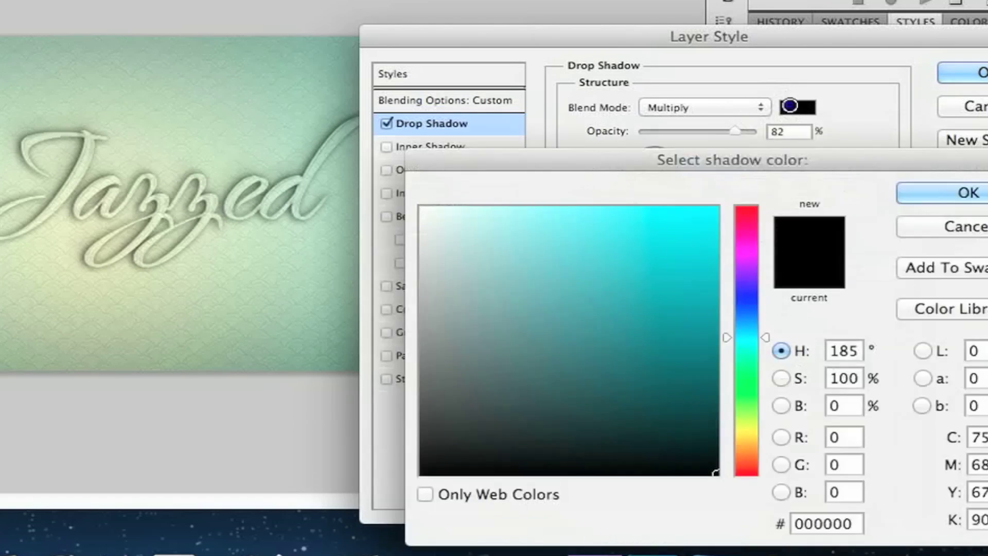
double_click(842, 523)
key("BackSpace")
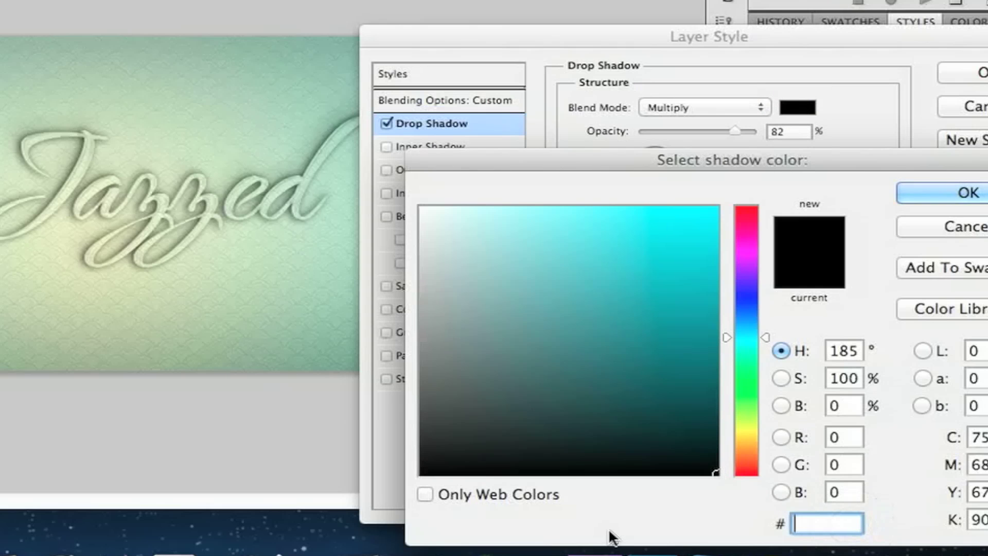
type("171")
type("718")
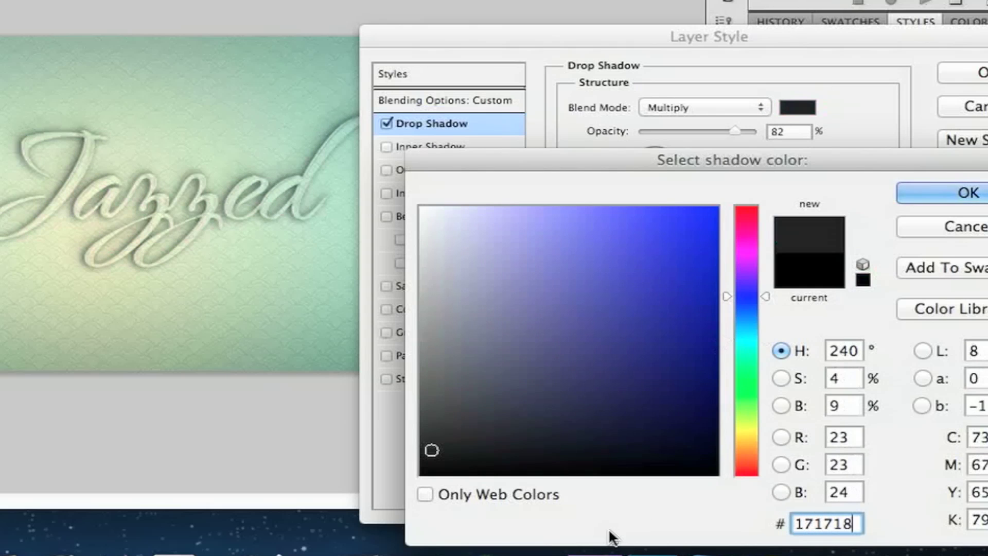
key("Return")
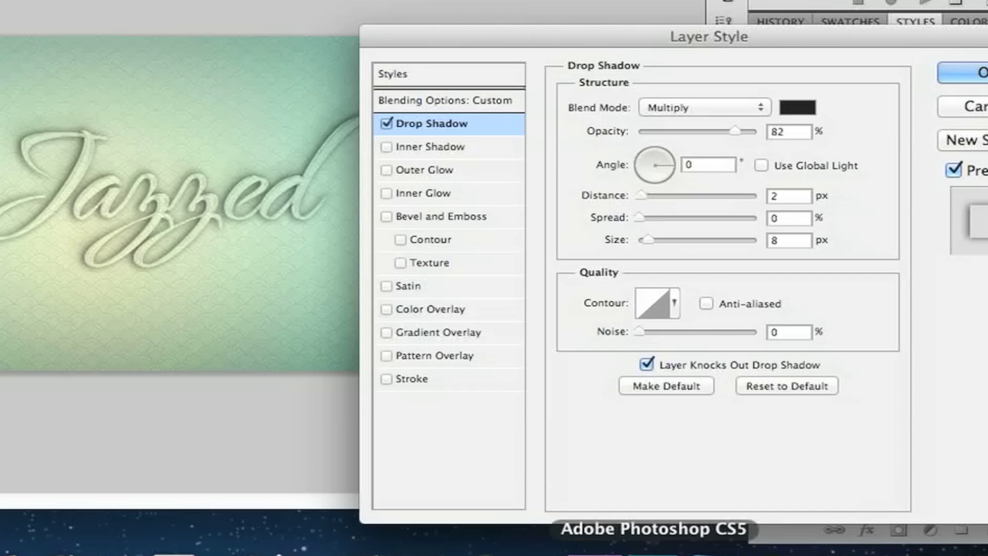
Enable an inner shadow and change its colour to white
left_click(497, 150)
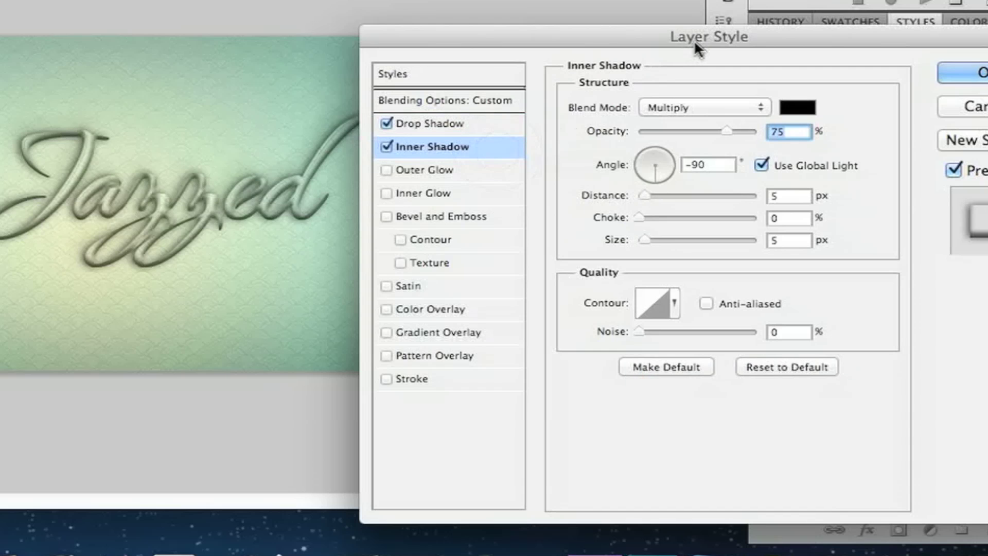
left_click(796, 107)
left_click_drag(503, 227, 375, 182)
key("Return")
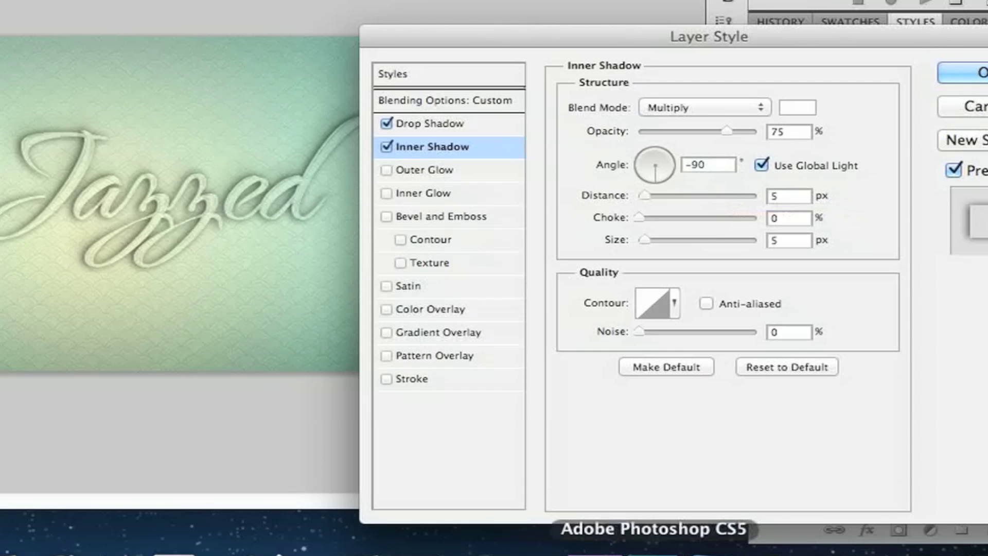
Turn off the inner shadow's global light and set its angle to 22°, distance to 1 px and size to 0 px
left_click(761, 165)
left_click(715, 163)
type("22")
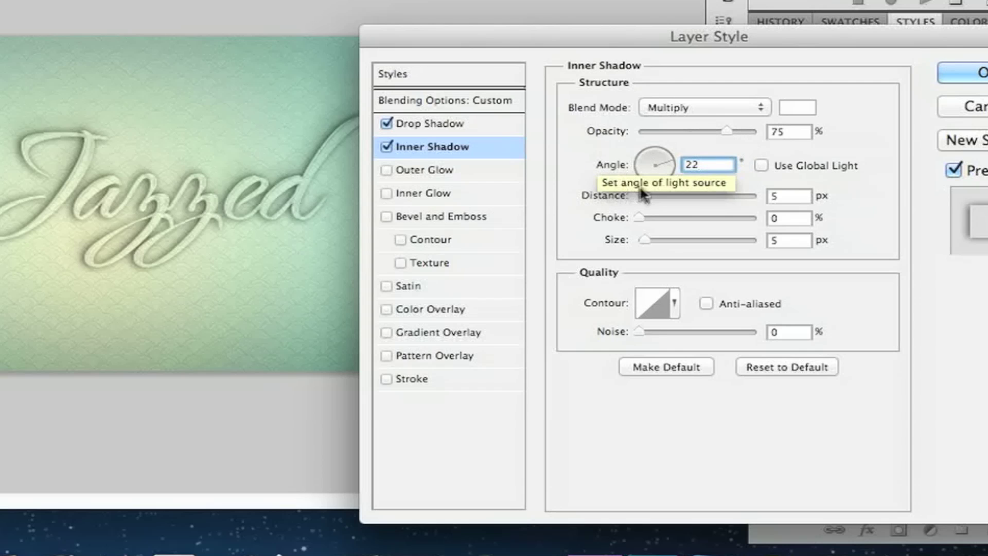
double_click(785, 195)
type("1")
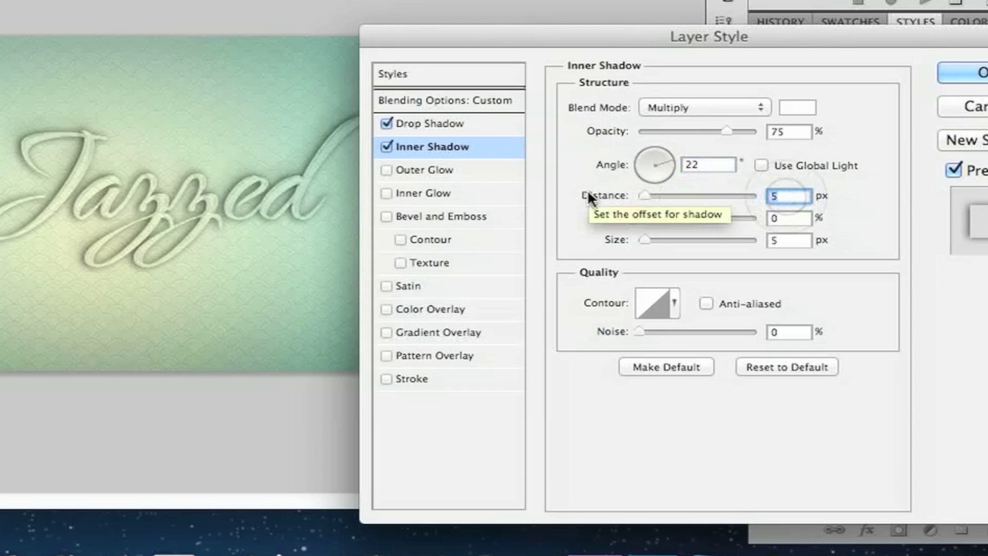
double_click(775, 239)
type("0")
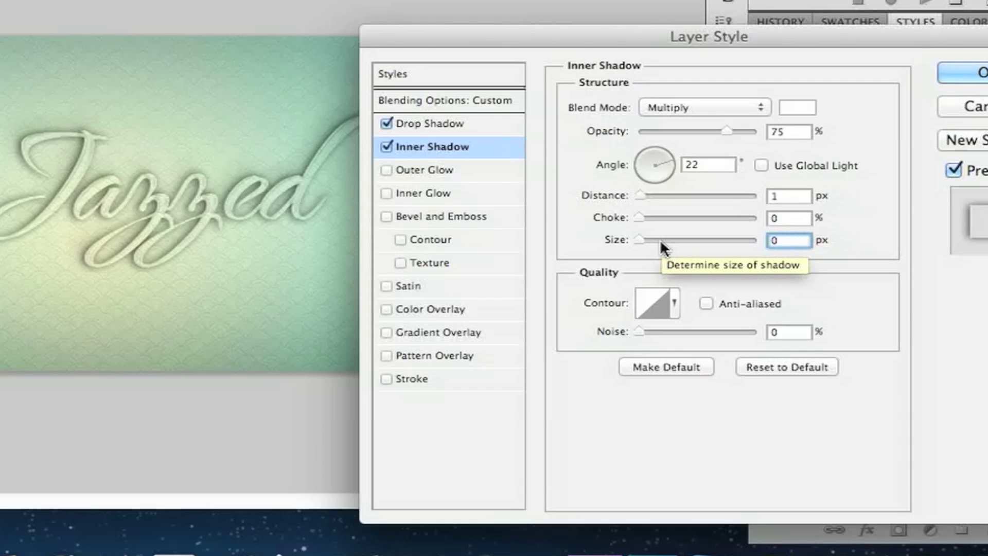
Set the inner shadow's blend mode to Linear Dodge (Add) and apply the rounded-steps contour with anti-aliasing
left_click(728, 112)
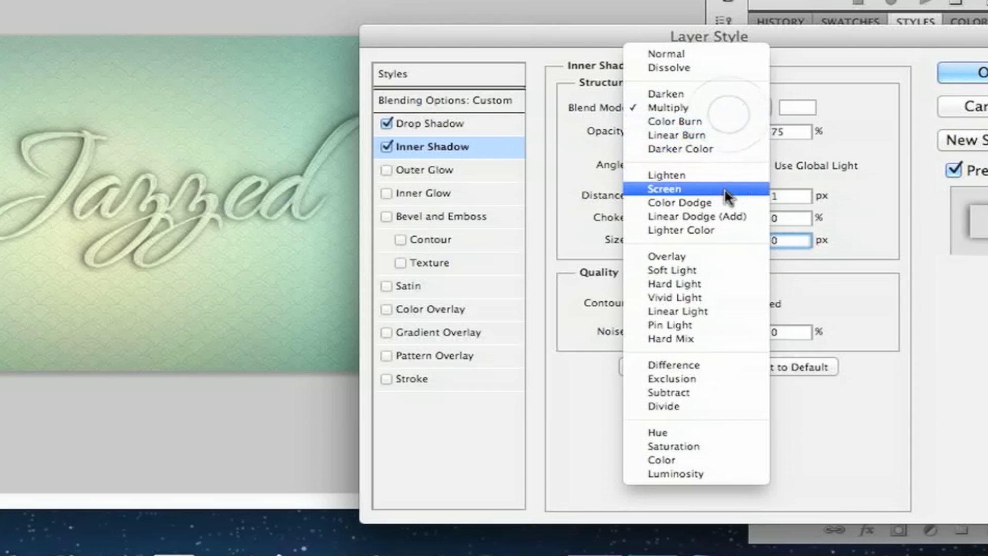
left_click(730, 215)
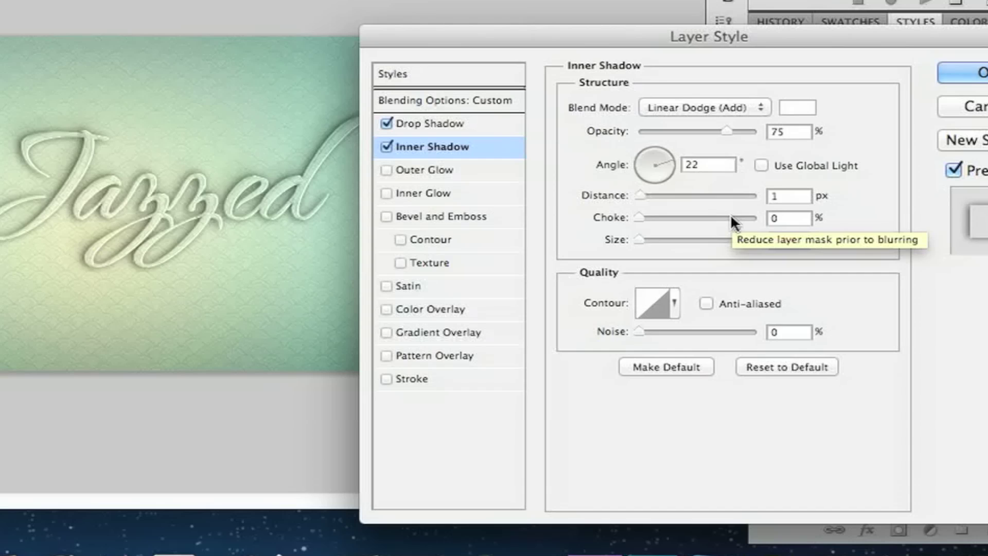
left_click(673, 309)
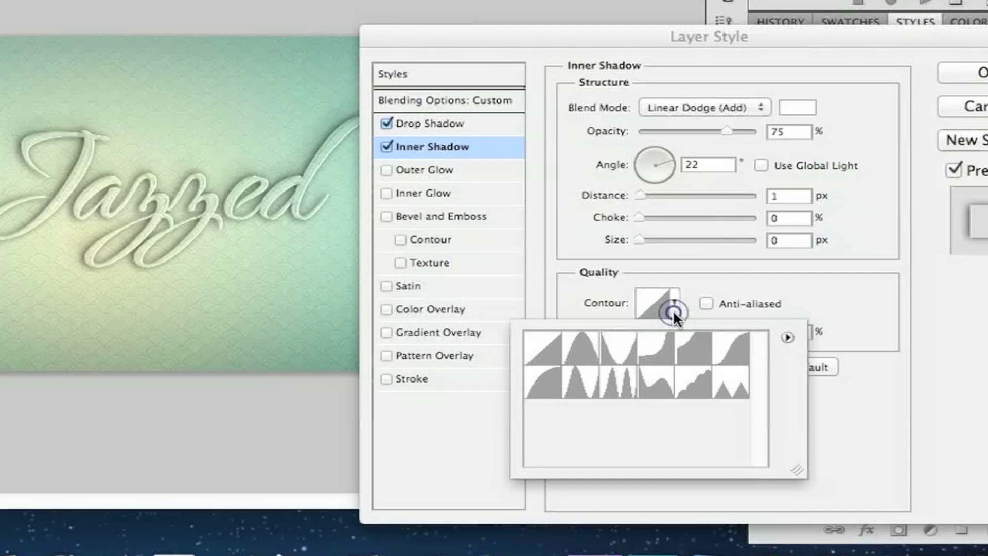
left_click(694, 393)
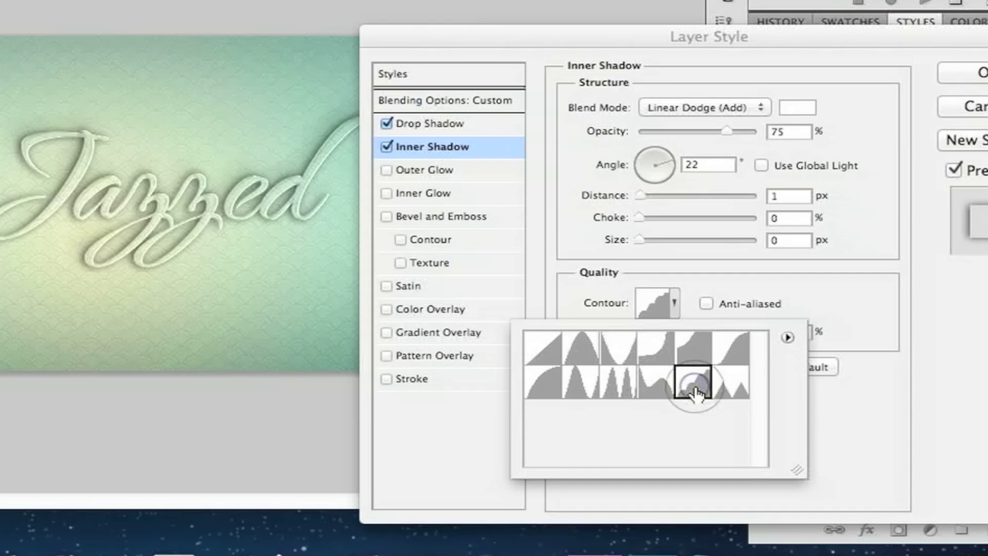
left_click(678, 307)
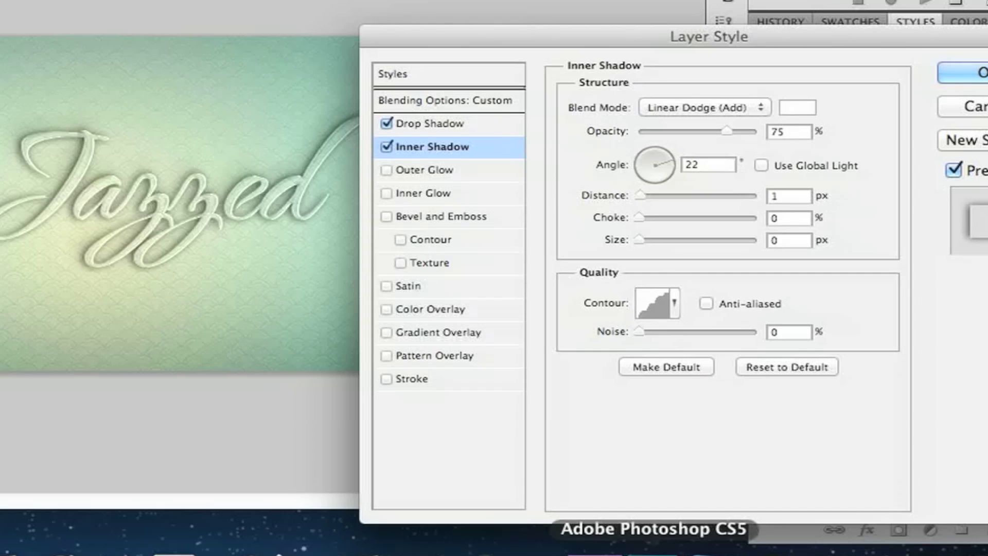
left_click(702, 300)
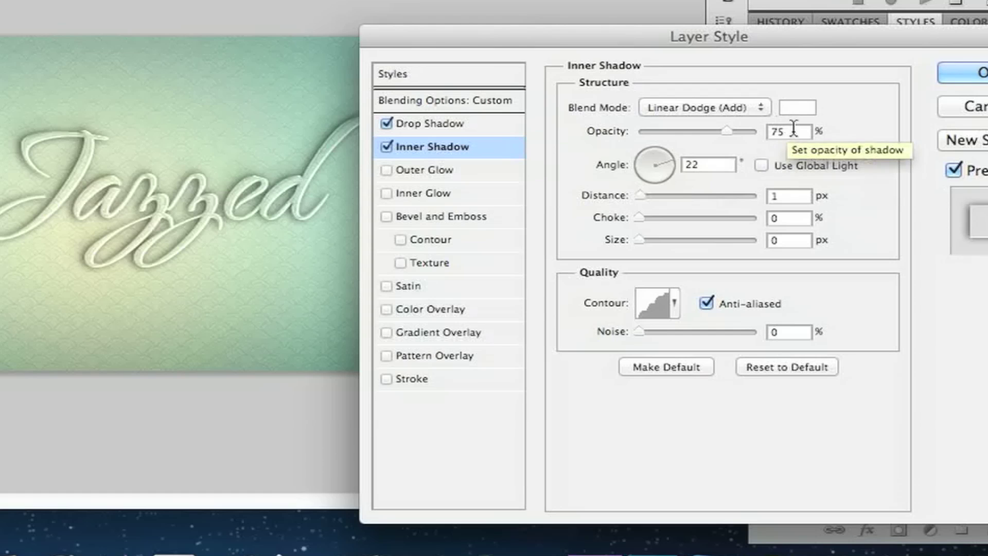
Set the inner shadow's angle to 90° and its opacity to 22%
left_click(704, 164)
key("BackSpace")
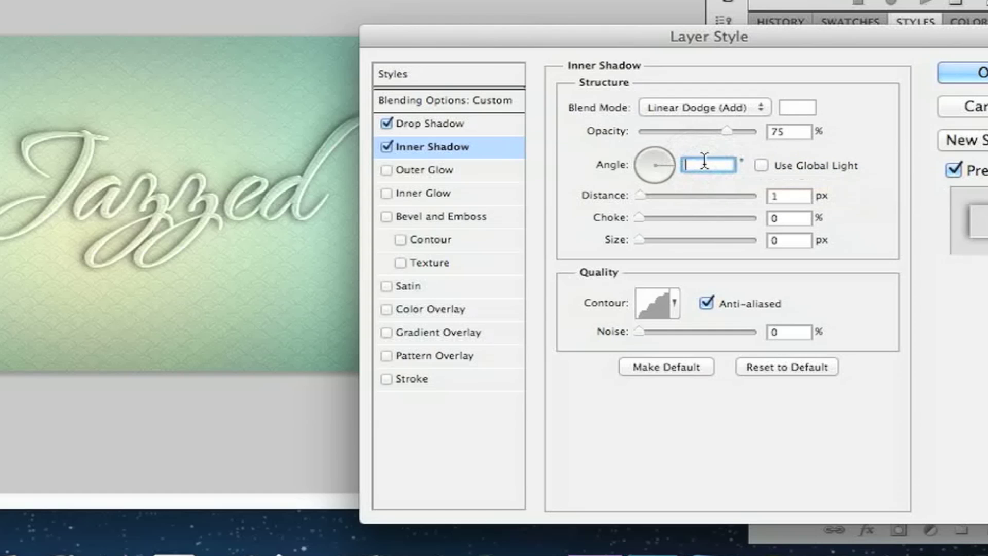
type("90")
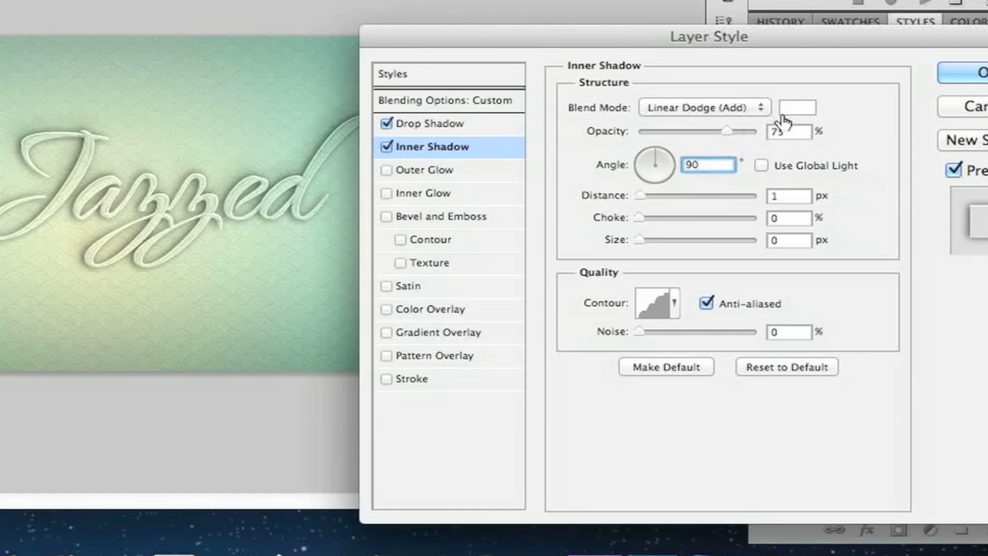
left_click(786, 131)
key("BackSpace")
key("BackSpace")
type("22")
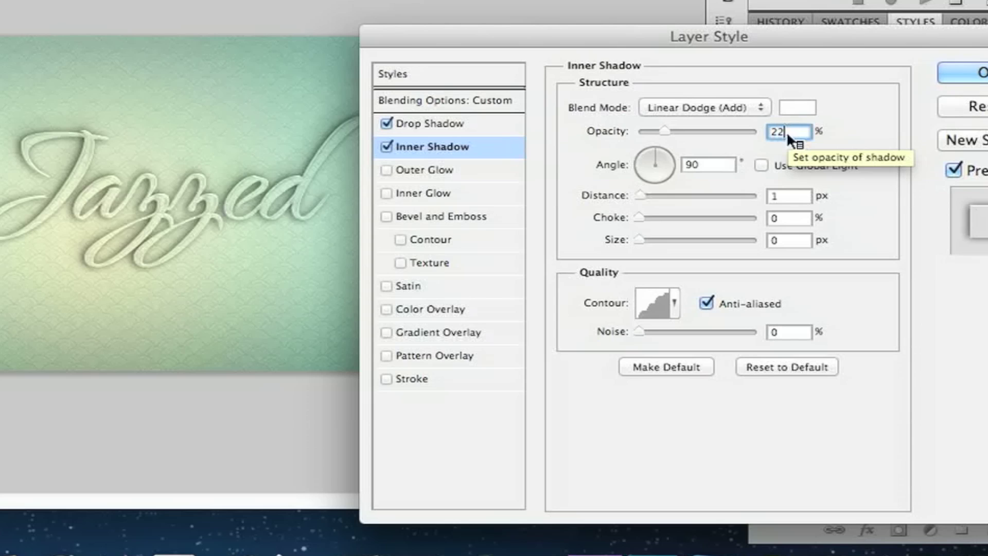
Flip the inner shadow's light angle to -90°
left_click(685, 391)
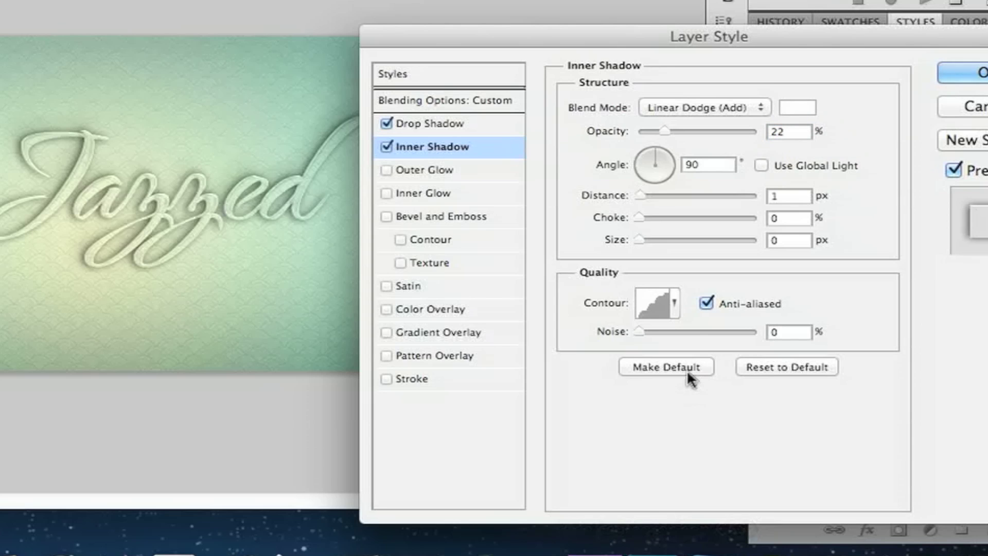
left_click(683, 163)
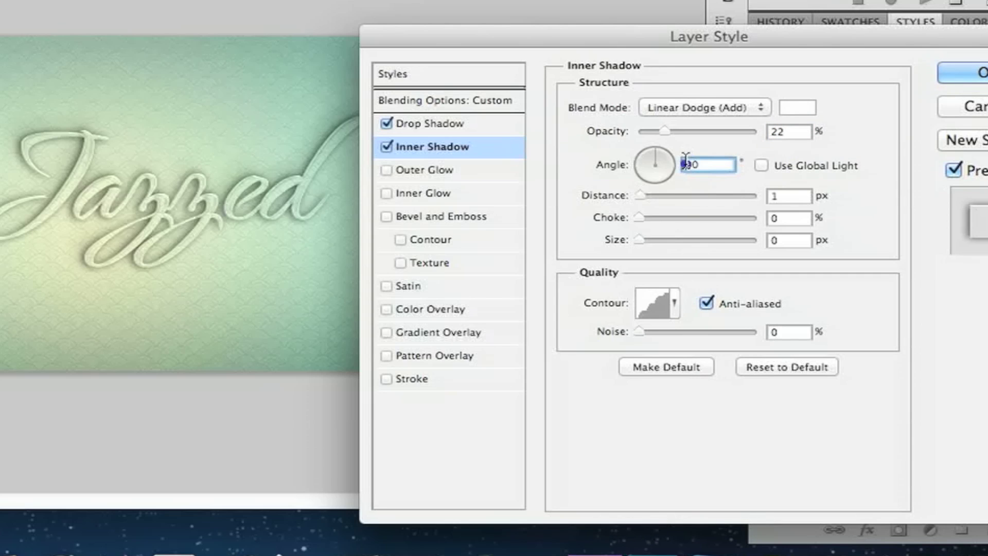
type("-")
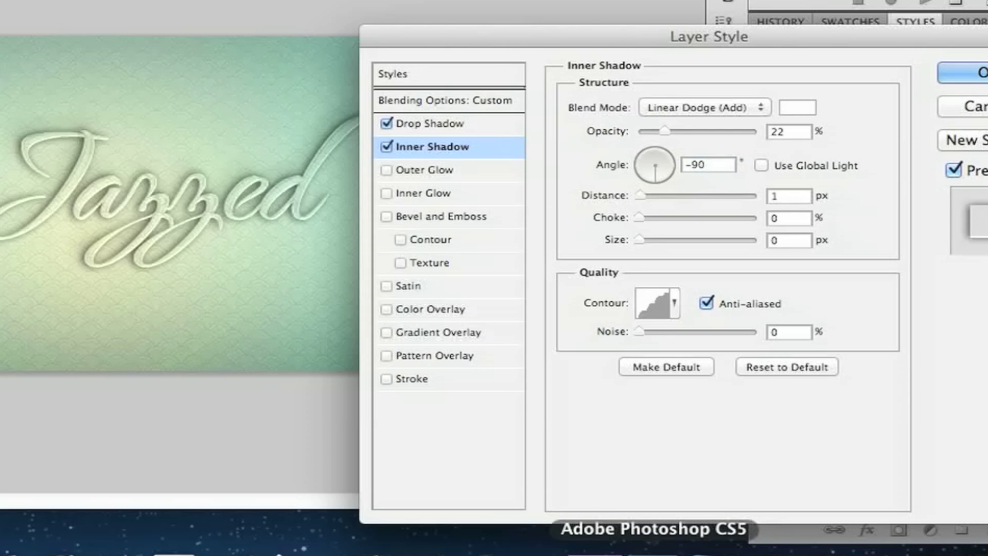
Enable Bevel and Emboss with a depth of 1000% and a size of 1 px
left_click(490, 218)
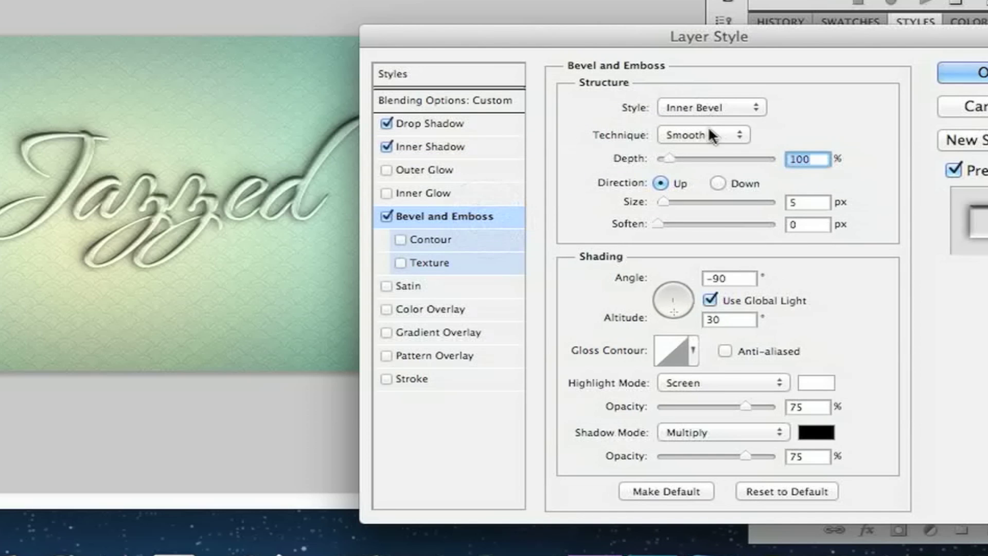
left_click_drag(670, 159, 853, 170)
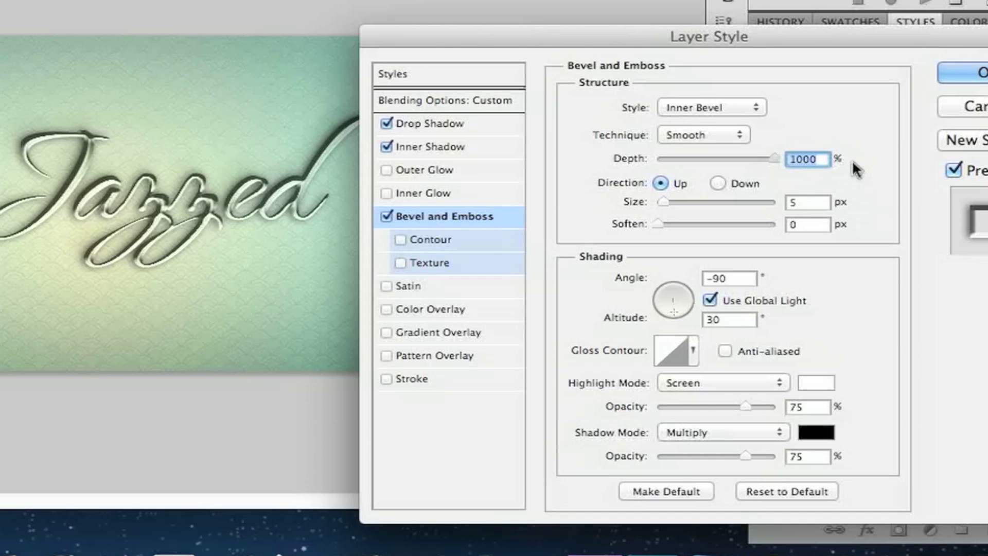
left_click(823, 202)
double_click(824, 202)
type("1")
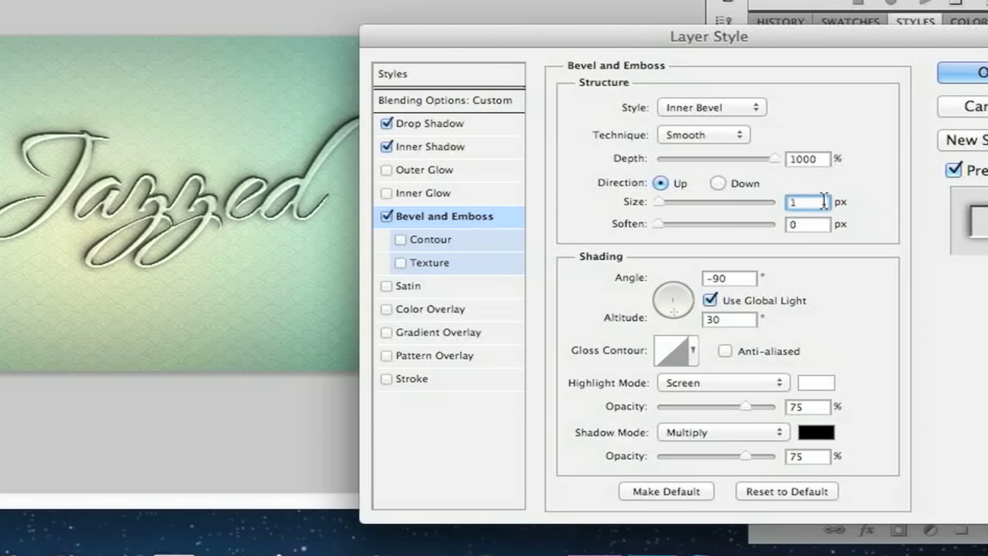
Set the bevel size to 16 px and, with global light turned off, its angle to 0° and altitude to 40°
type("6")
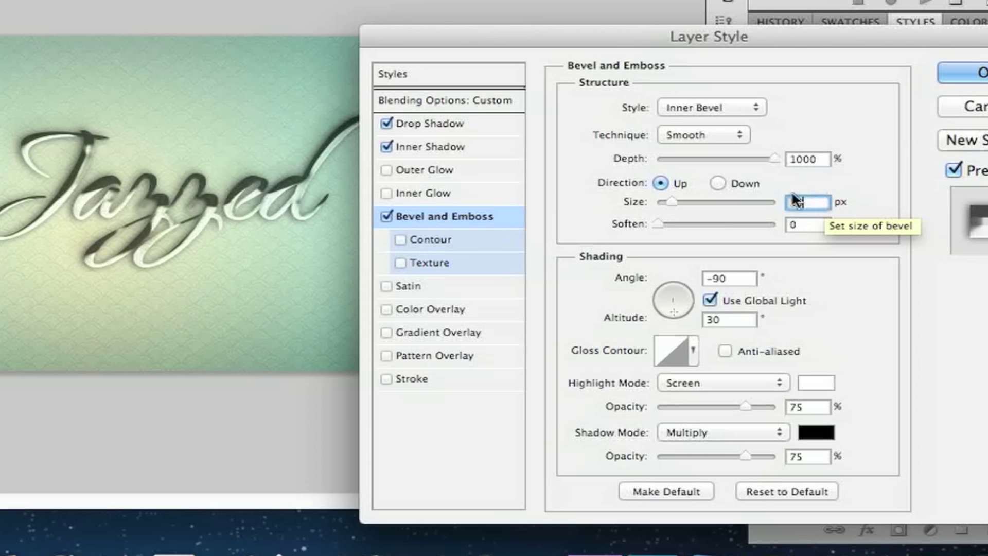
left_click(713, 301)
left_click(712, 302)
double_click(728, 278)
type("0")
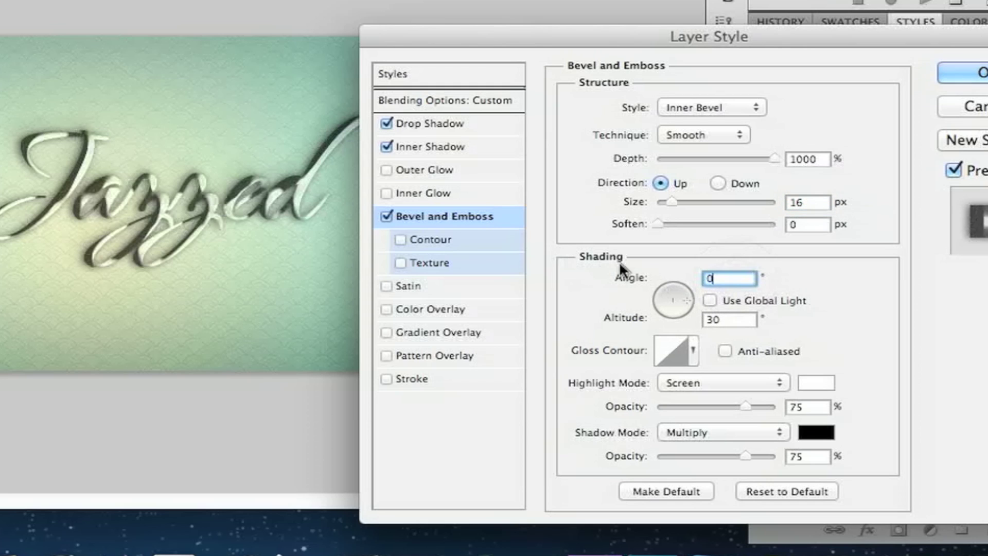
double_click(733, 320)
type("40")
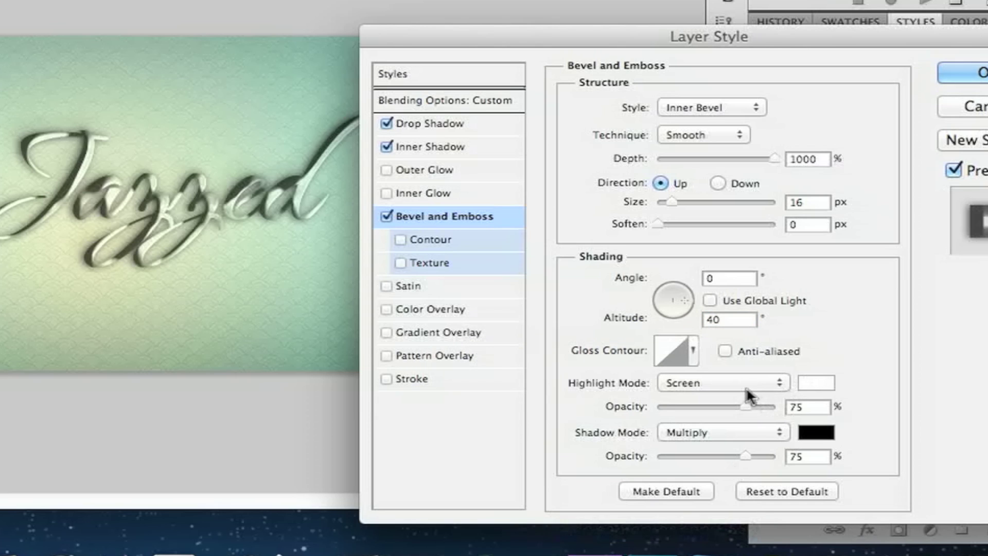
Anti-alias the bevel's gloss contour and set its highlight mode to Linear Dodge (Add) and shadow mode to Linear Burn
left_click(725, 351)
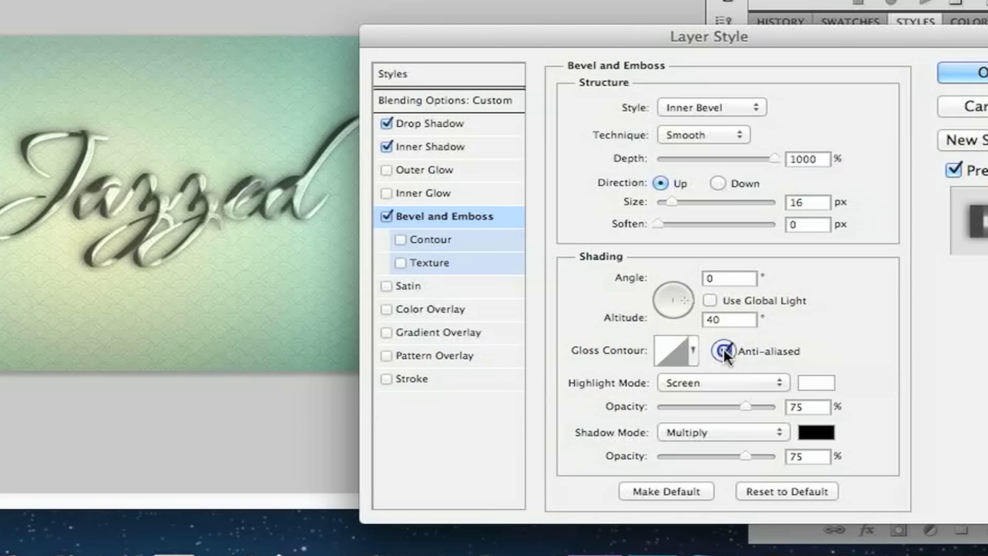
left_click(726, 382)
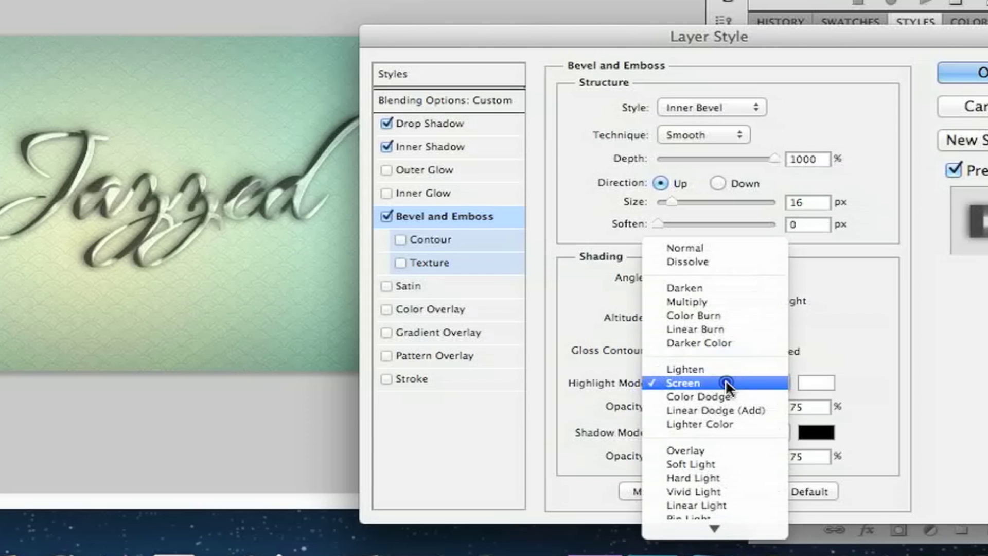
left_click(747, 410)
left_click(745, 434)
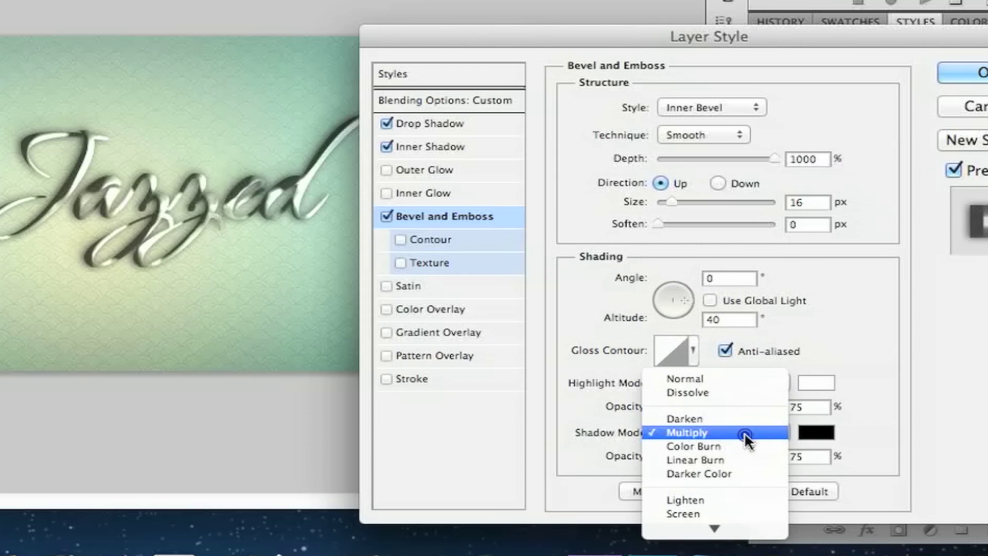
left_click(742, 458)
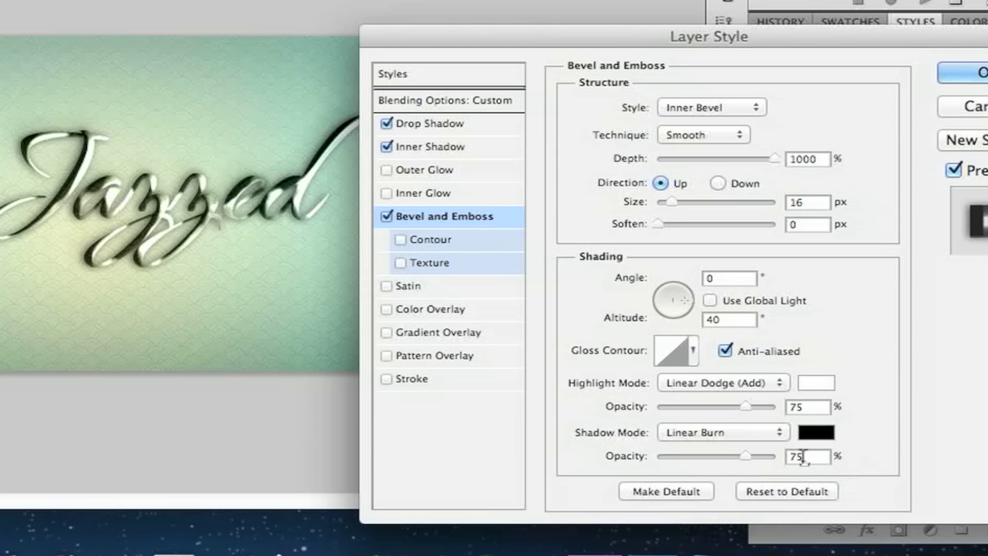
Set the bevel's highlight opacity to 18% and its shadow opacity to 8%
double_click(822, 406)
type("18")
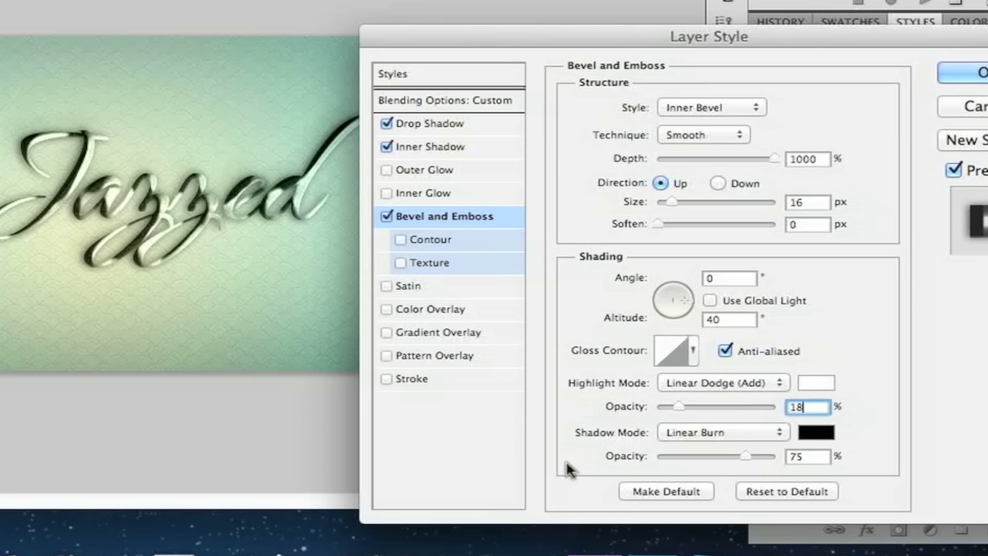
key("Tab")
type("8")
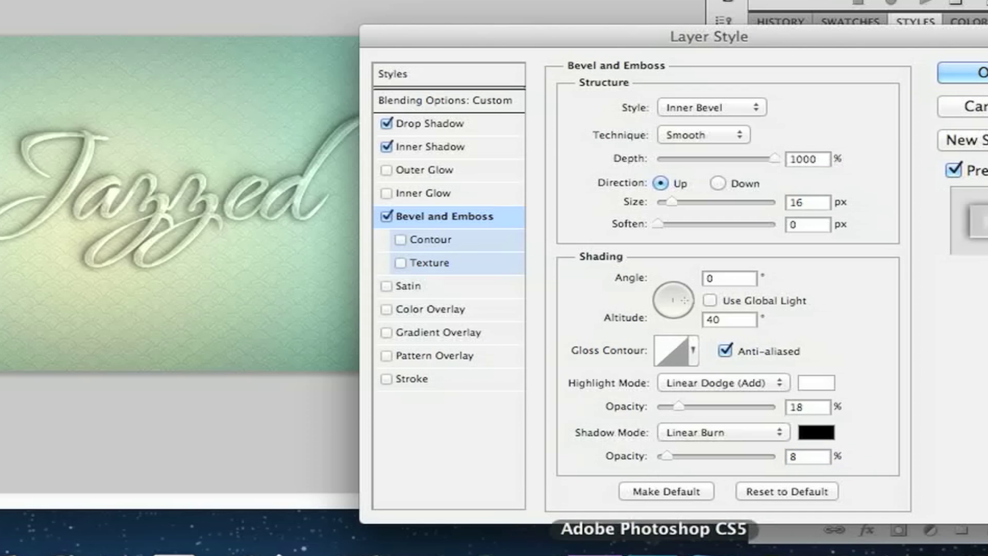
Enable the Stroke effect and set its color to grey 999999
left_click(456, 381)
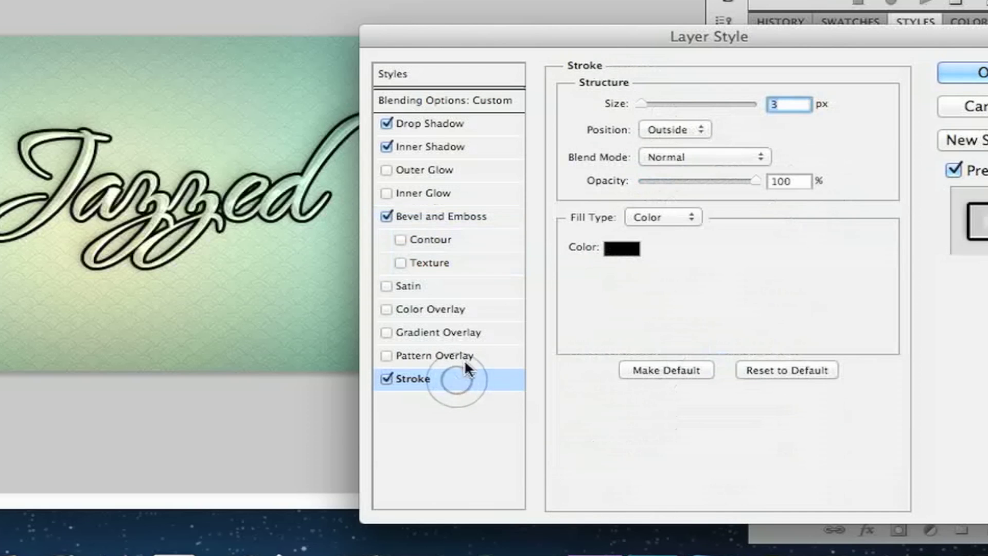
left_click(626, 246)
left_click(844, 522)
type("999999")
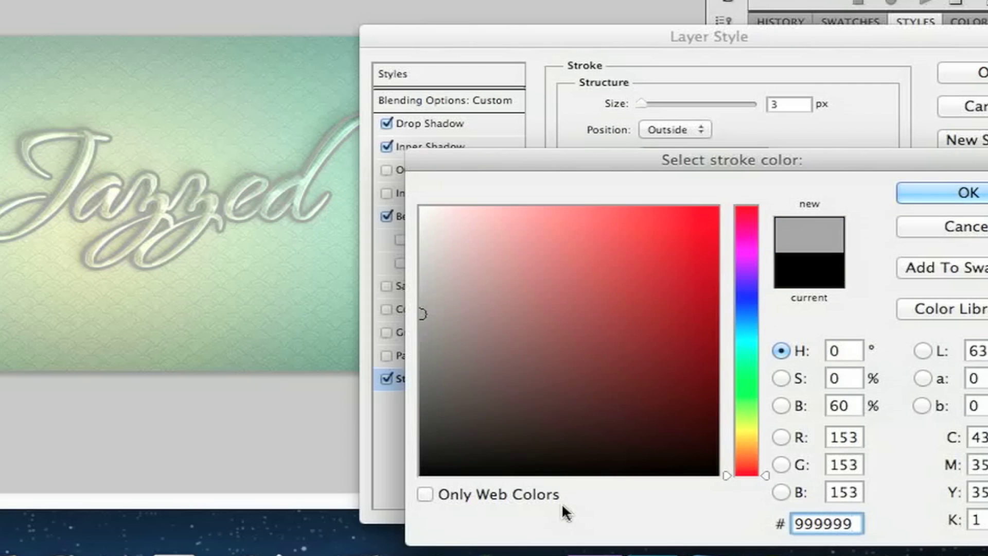
key("Return")
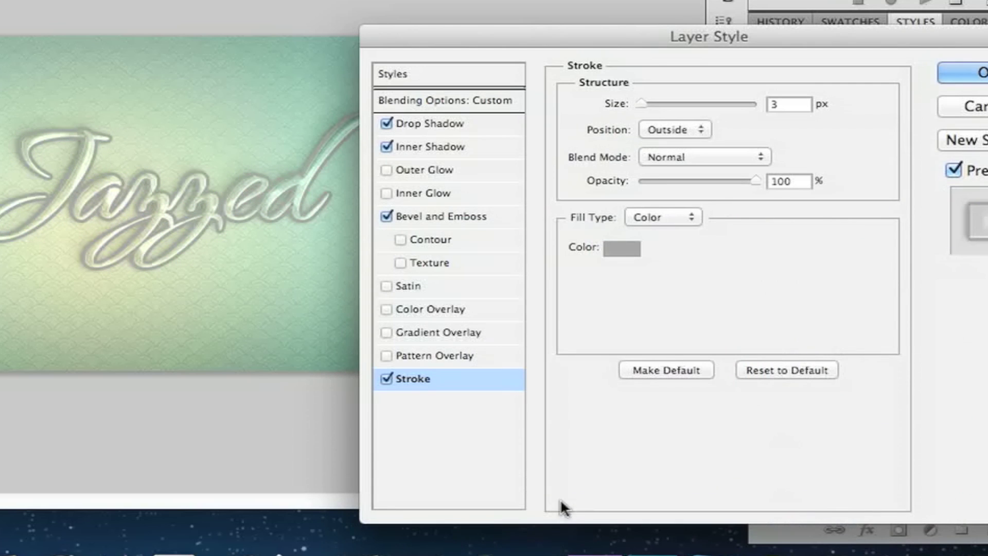
Position the stroke inside the letters with a size of 1 px and the Overlay blend mode
left_click(679, 130)
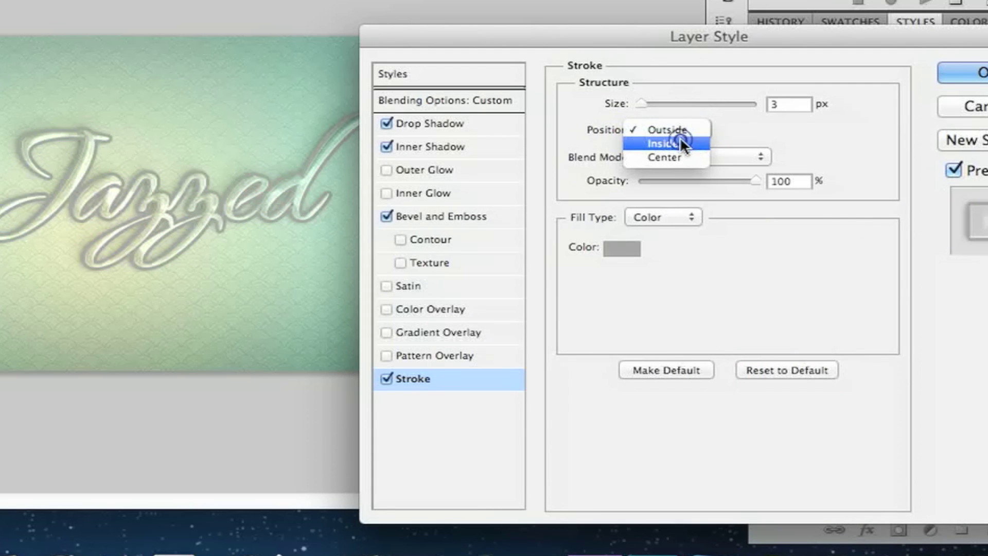
left_click(680, 138)
double_click(786, 103)
type("1")
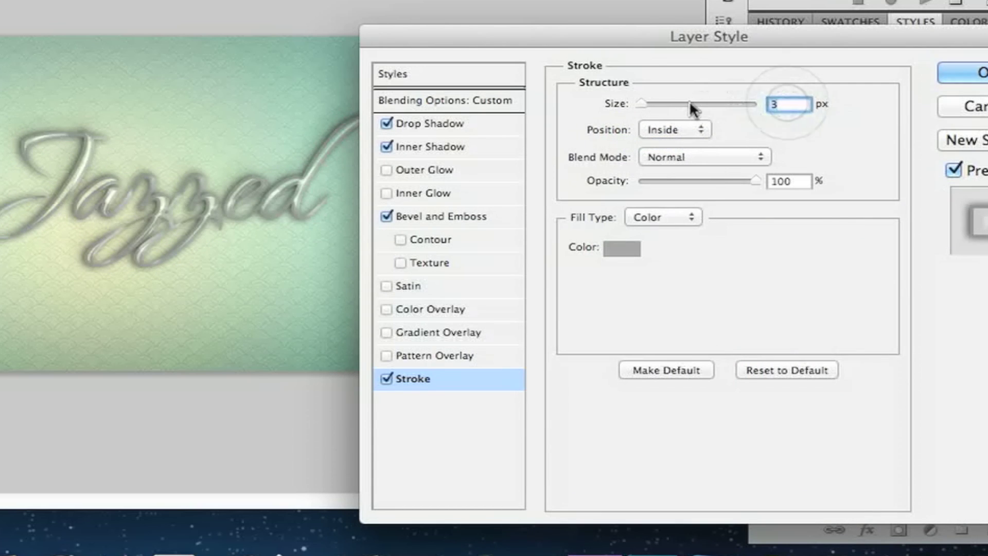
left_click(689, 158)
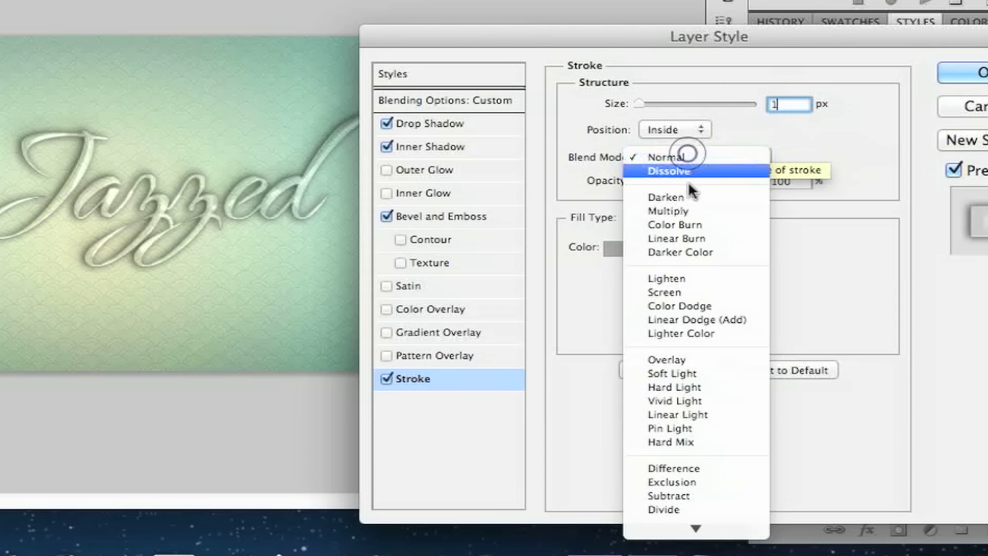
left_click(710, 356)
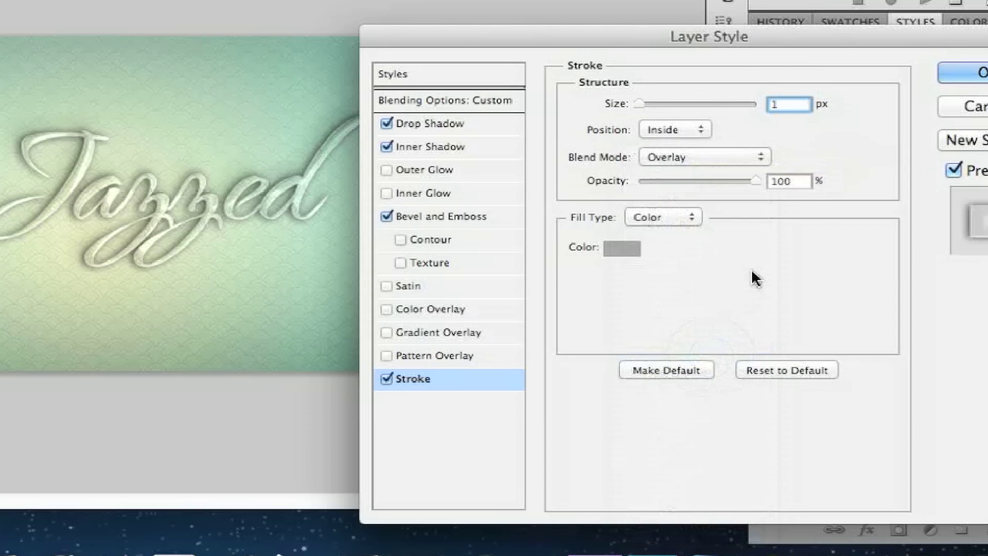
Set the stroke's opacity to 27% and apply the layer style to the text without saving a new style preset
key("alt")
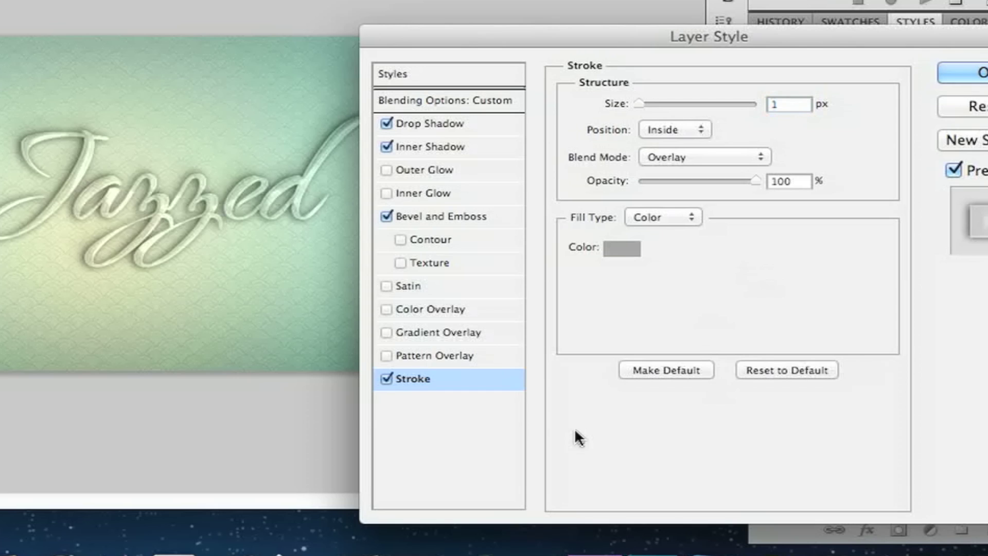
double_click(788, 182)
type("27")
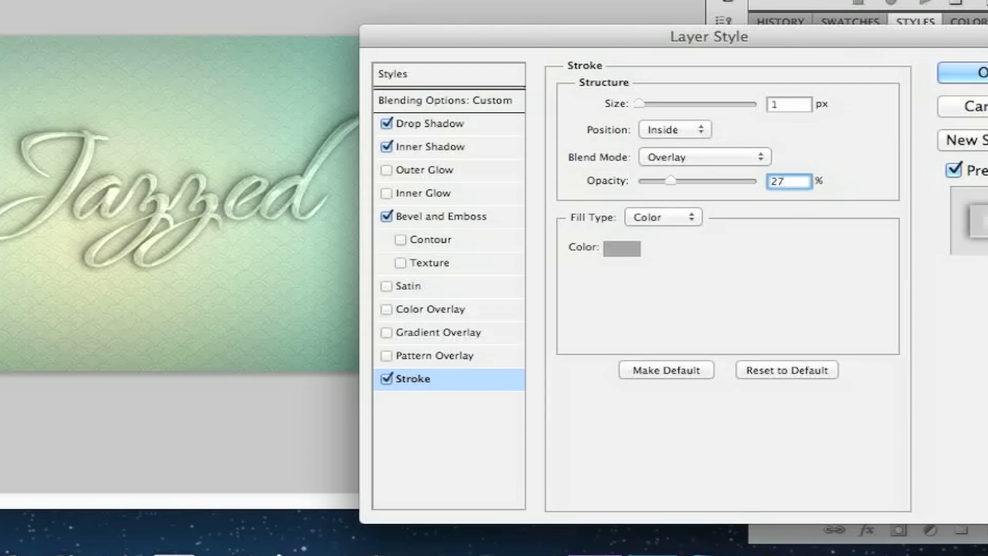
left_click(962, 139)
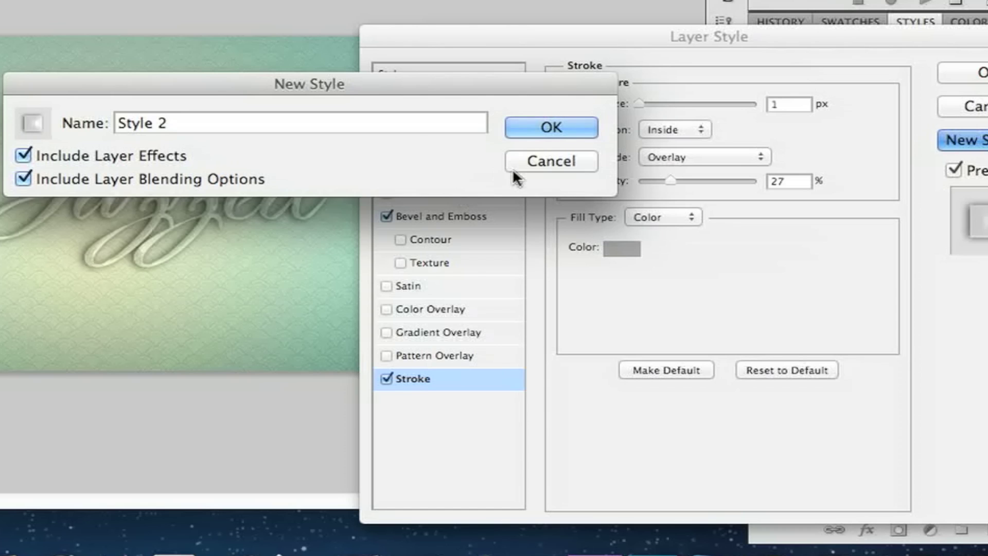
left_click(540, 164)
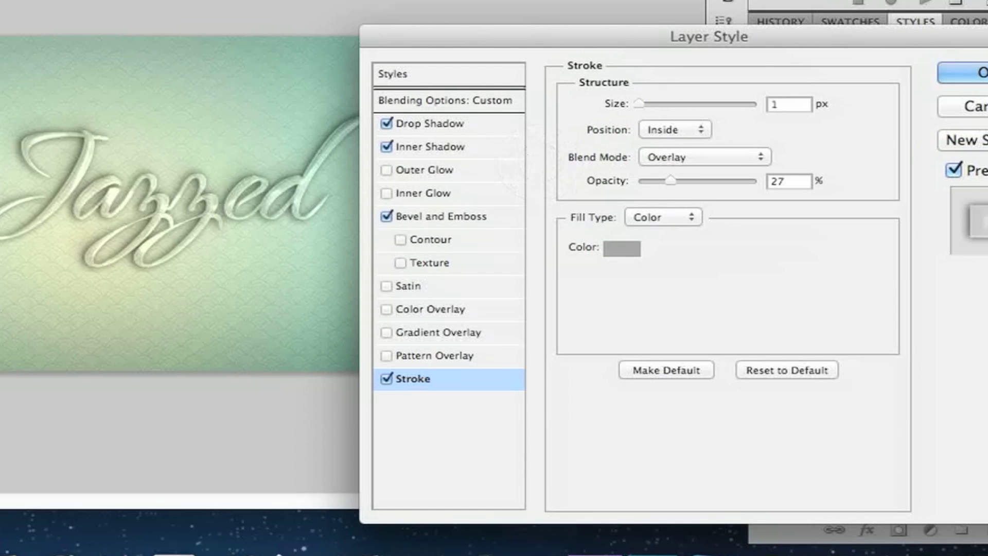
left_click(980, 72)
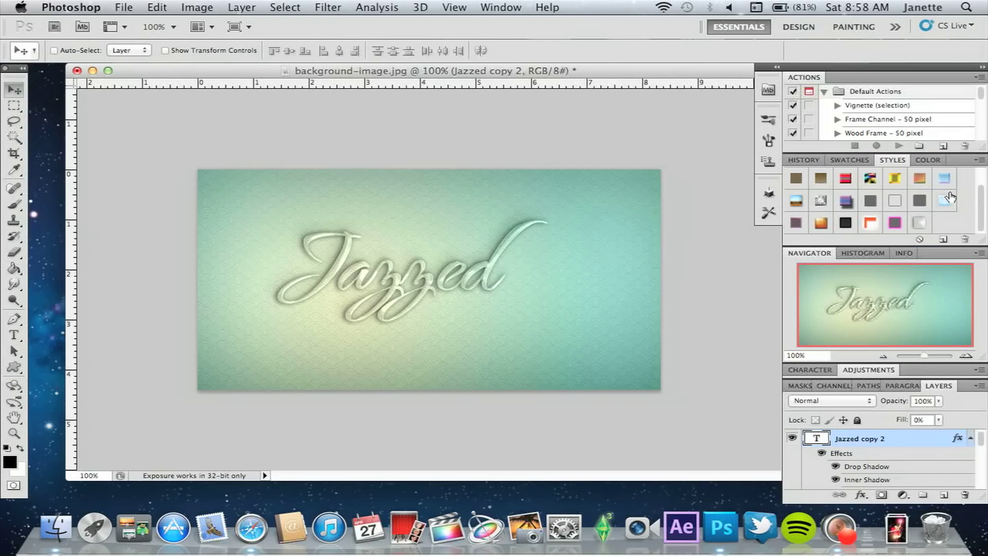